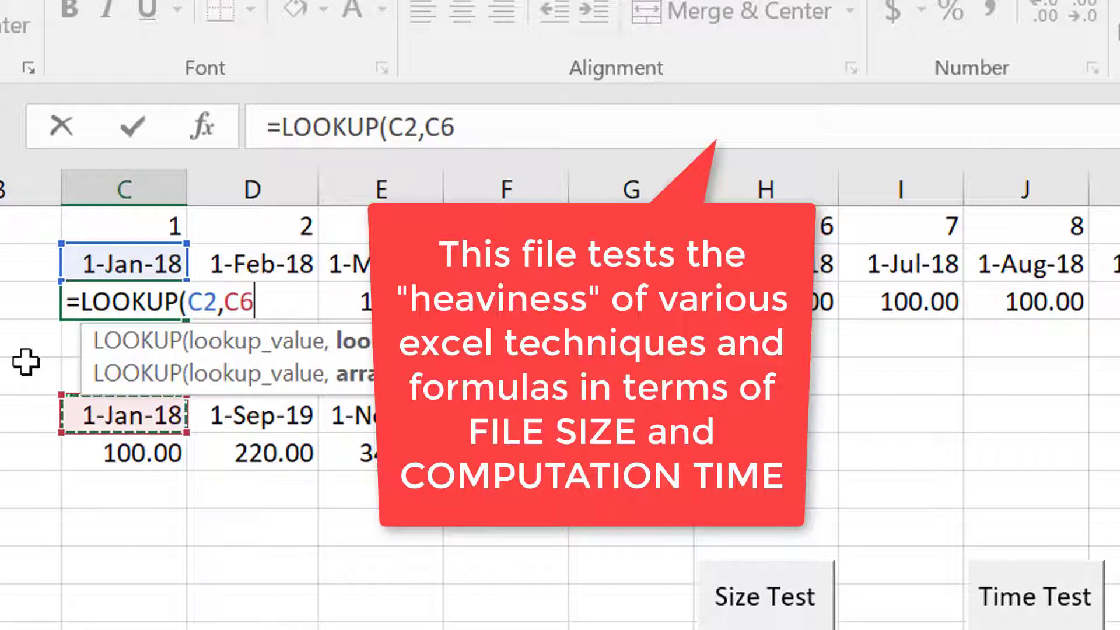
Step: Set the lookup vector of C3's LOOKUP formula to the dates in C6:G6, locked as $C$6:$G$6
{"action": "key", "text": "shift+Right"}
{"action": "key", "text": "shift+Right"}
{"action": "key", "text": "shift+Right"}
{"action": "key", "text": "shift+Right"}
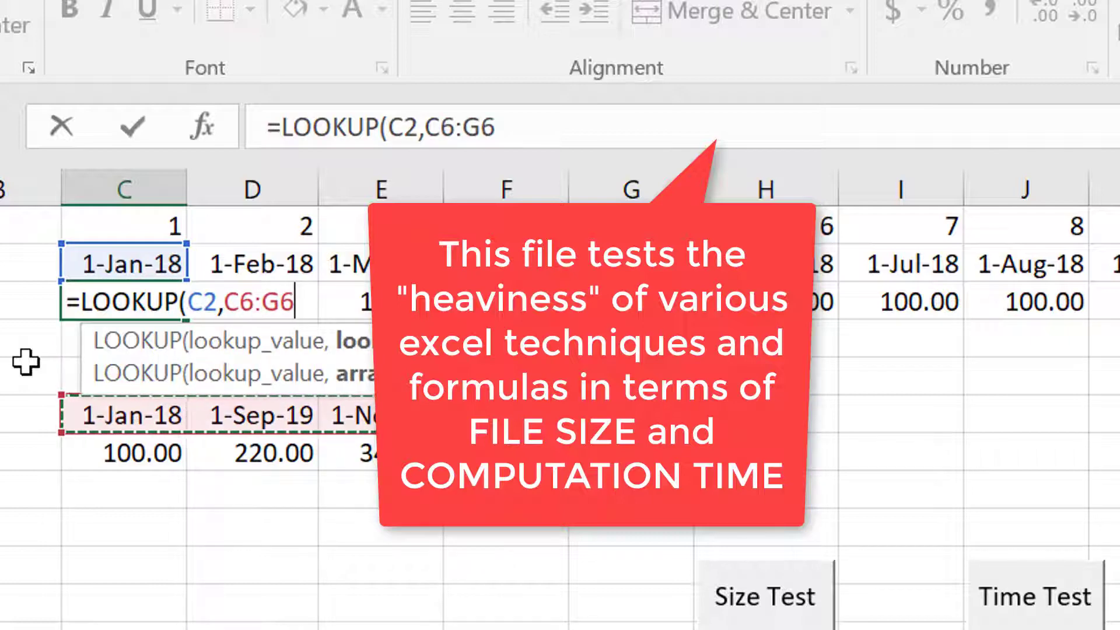
{"action": "key", "text": "F4"}
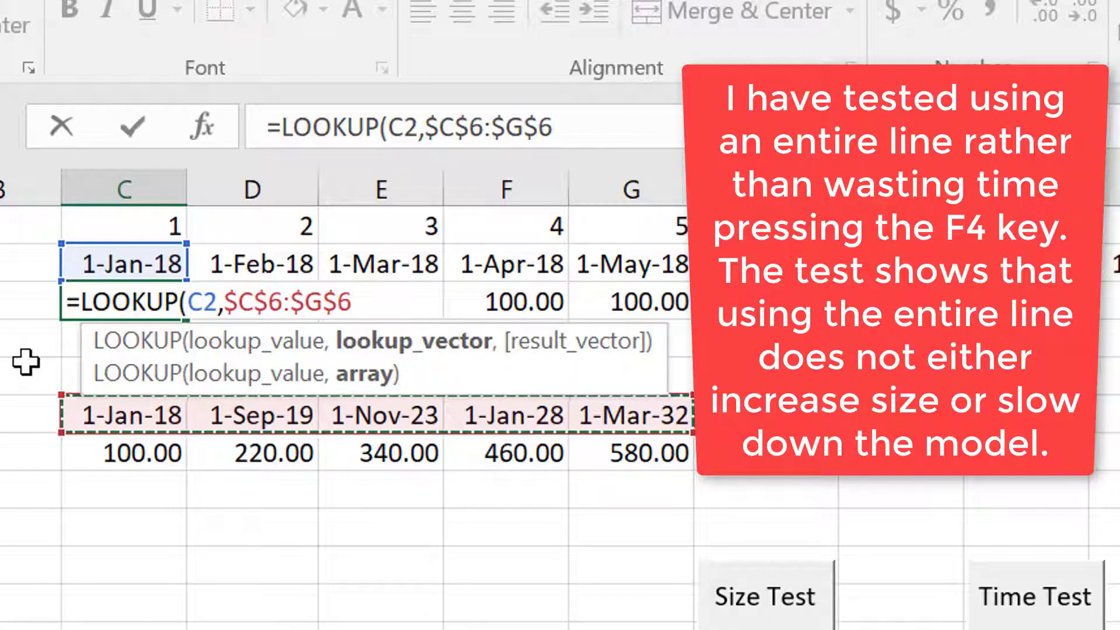
Step: Add the locked range $C$7:$G$7 as the result vector and complete the LOOKUP formula in C3
{"action": "type", "text": ","}
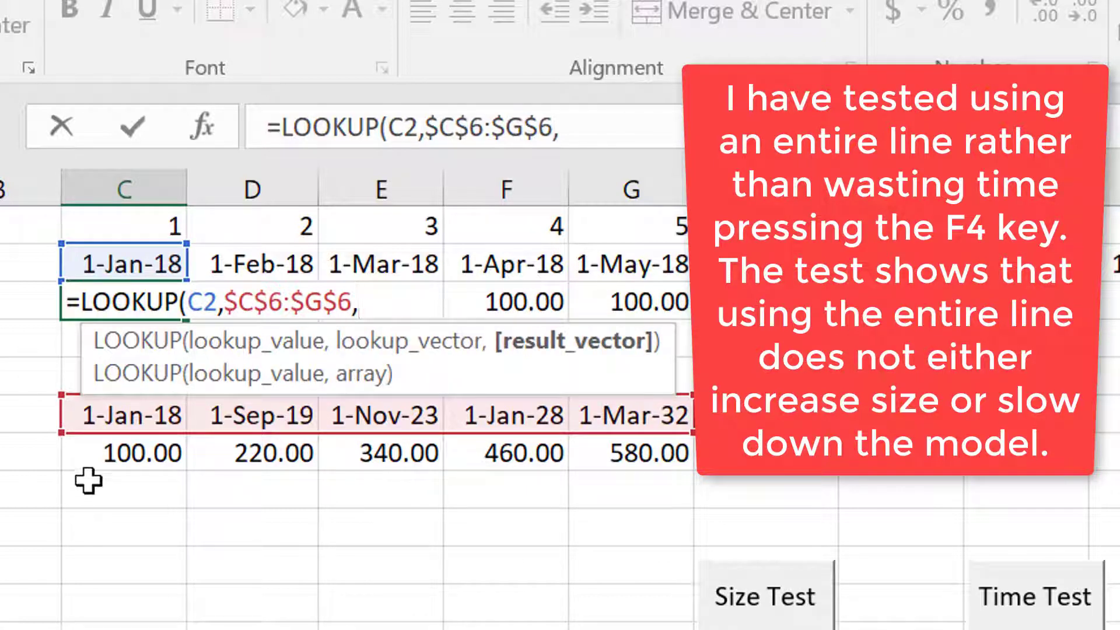
{"action": "left_click", "coordinate": [108, 455]}
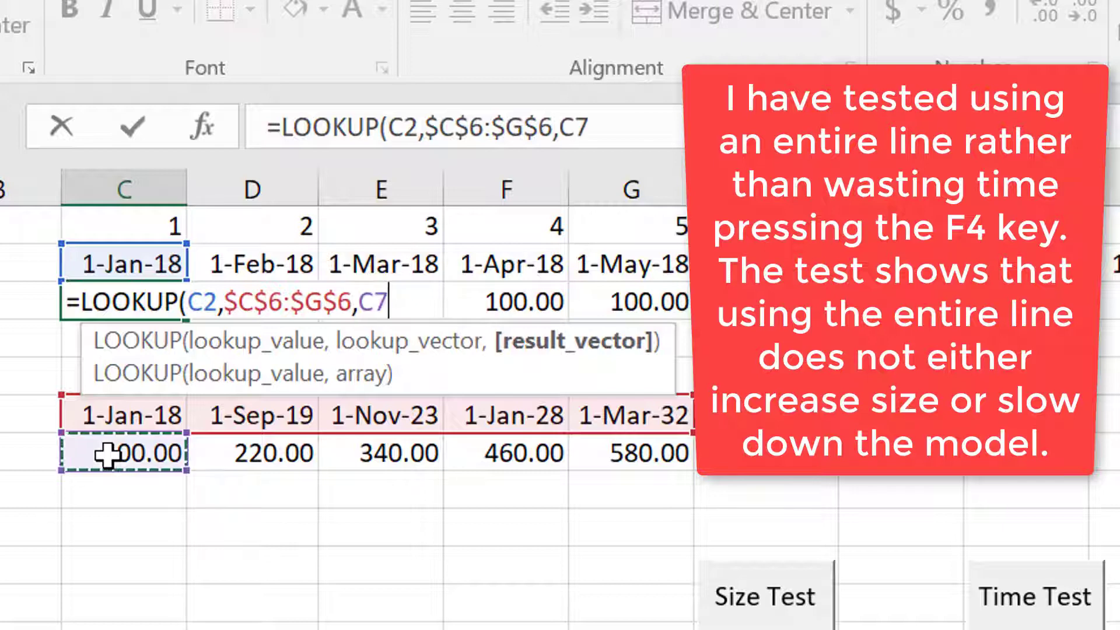
{"action": "key", "text": "ctrl+shift+Right"}
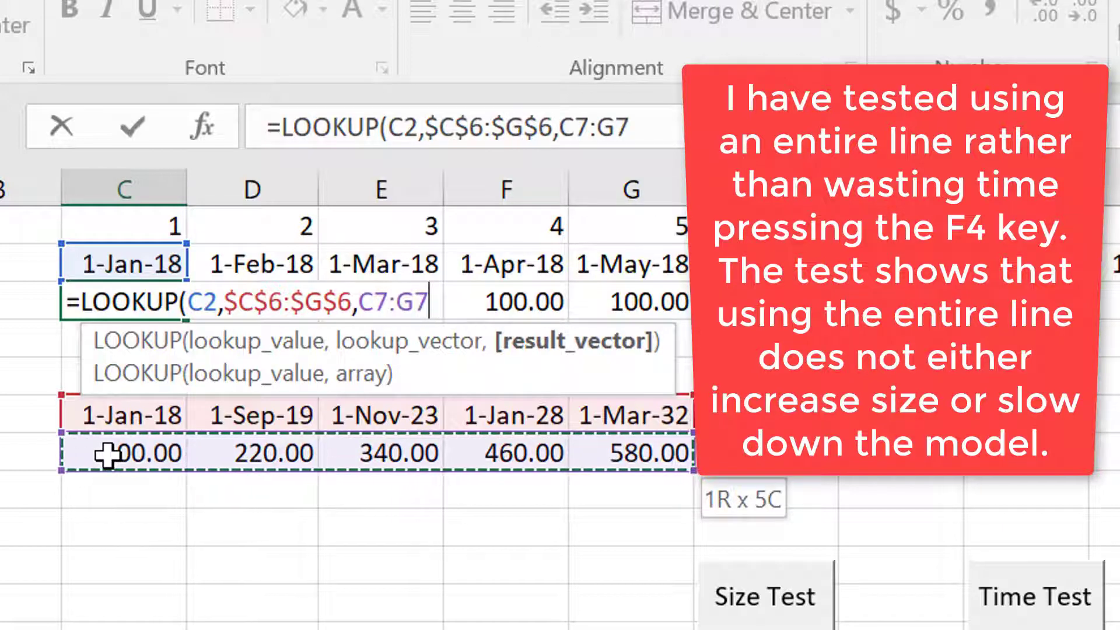
{"action": "key", "text": "F4"}
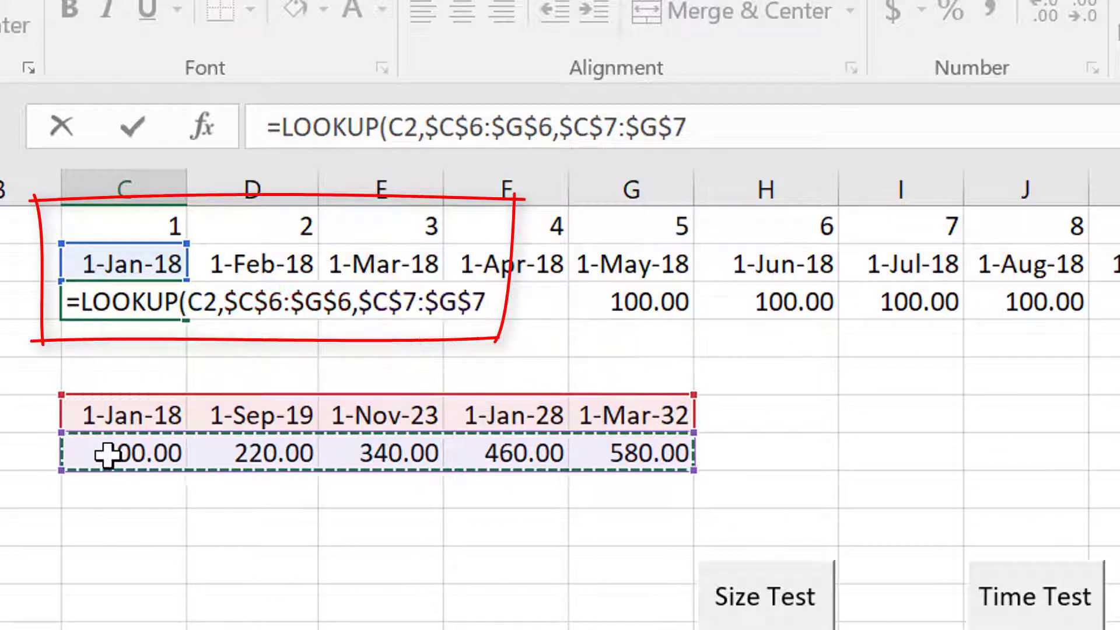
{"action": "key", "text": "Return"}
{"action": "key", "text": "Down"}
{"action": "key", "text": "Up"}
{"action": "key", "text": "Up"}
{"action": "key", "text": "Up"}
{"action": "key", "text": "Down"}
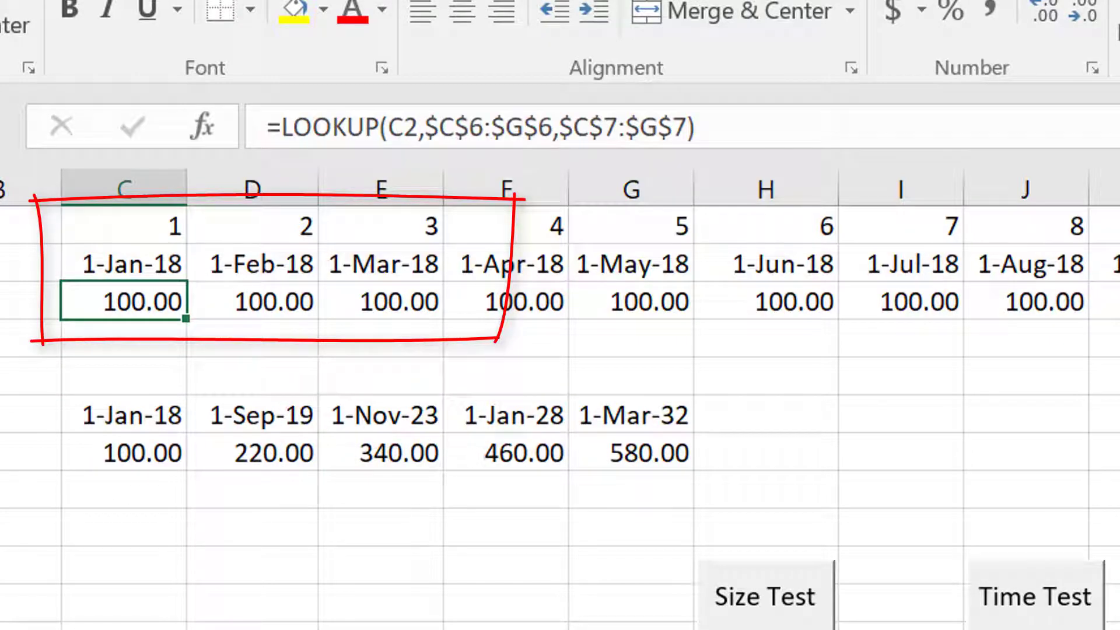
Step: Switch to the Generic Macros workbook and open the code of the macro assigned to the Implement/Initailise button
{"action": "key", "text": "ctrl+Right"}
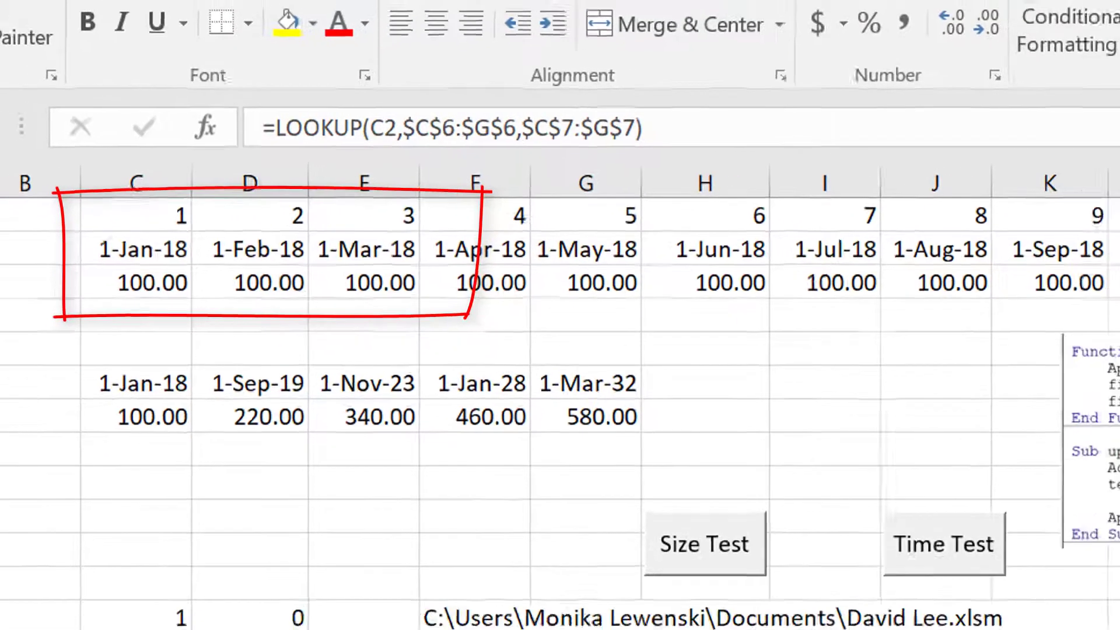
{"action": "left_click", "coordinate": [832, 572]}
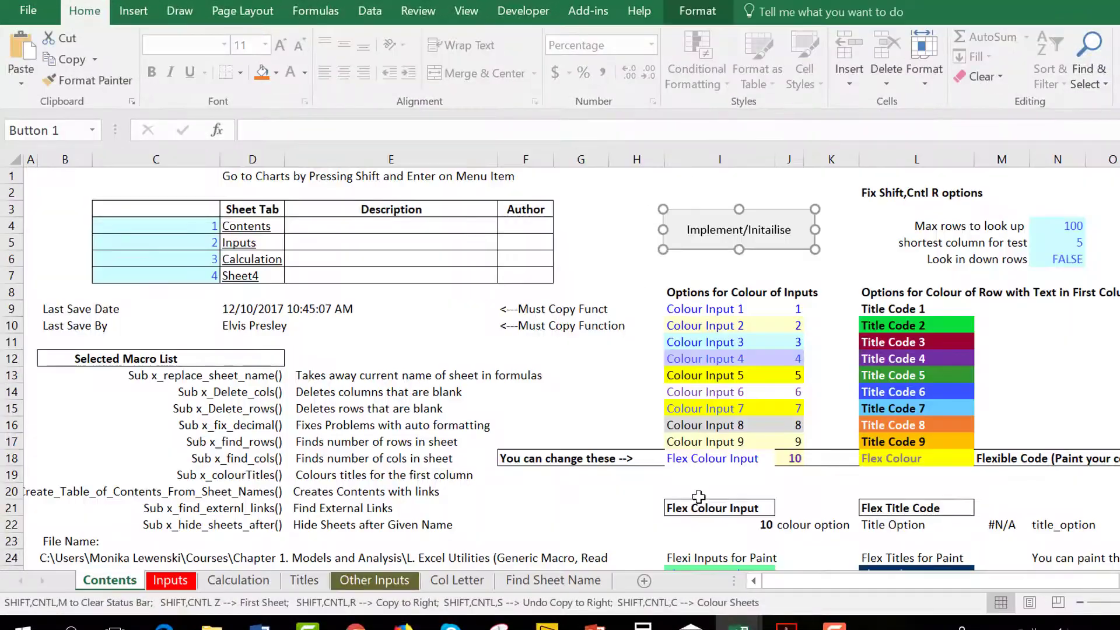
{"action": "left_click", "coordinate": [614, 402]}
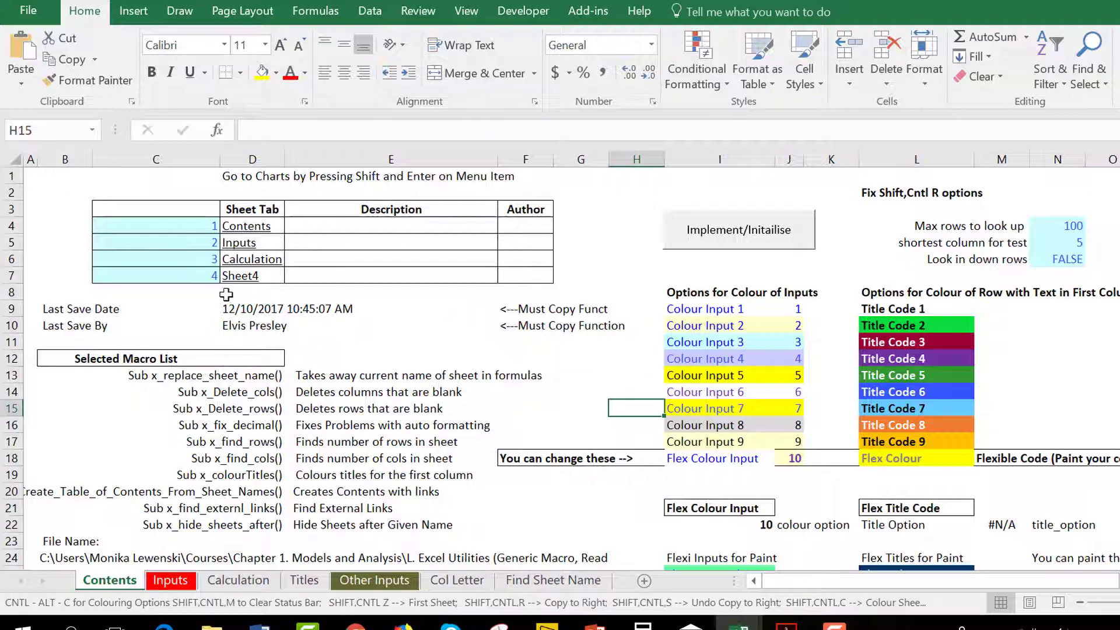
{"action": "right_click", "coordinate": [726, 232]}
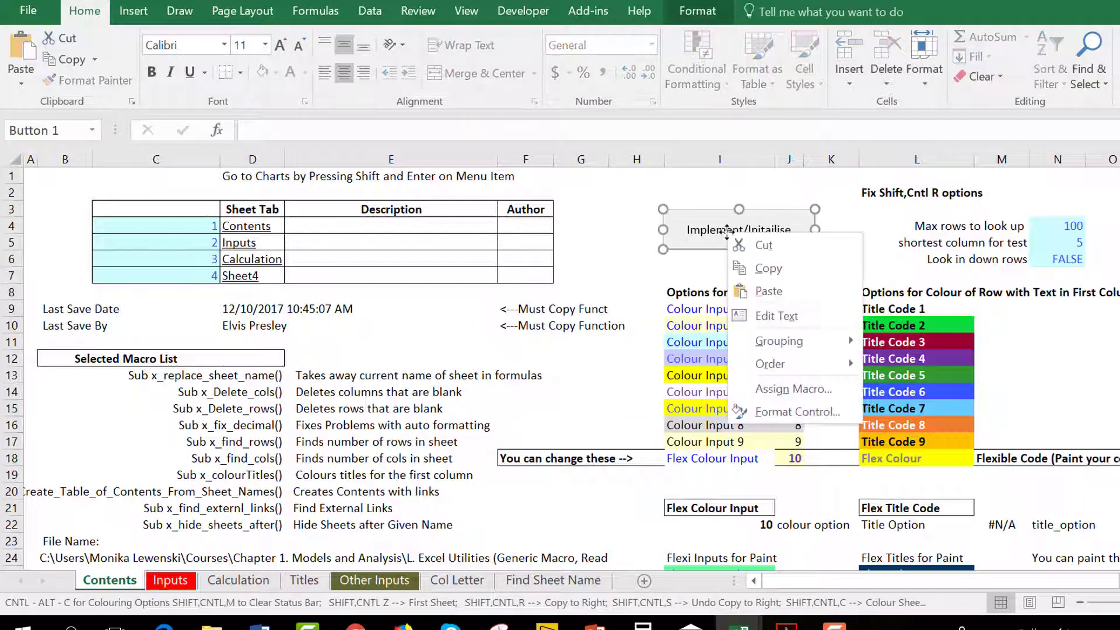
{"action": "left_click", "coordinate": [761, 390]}
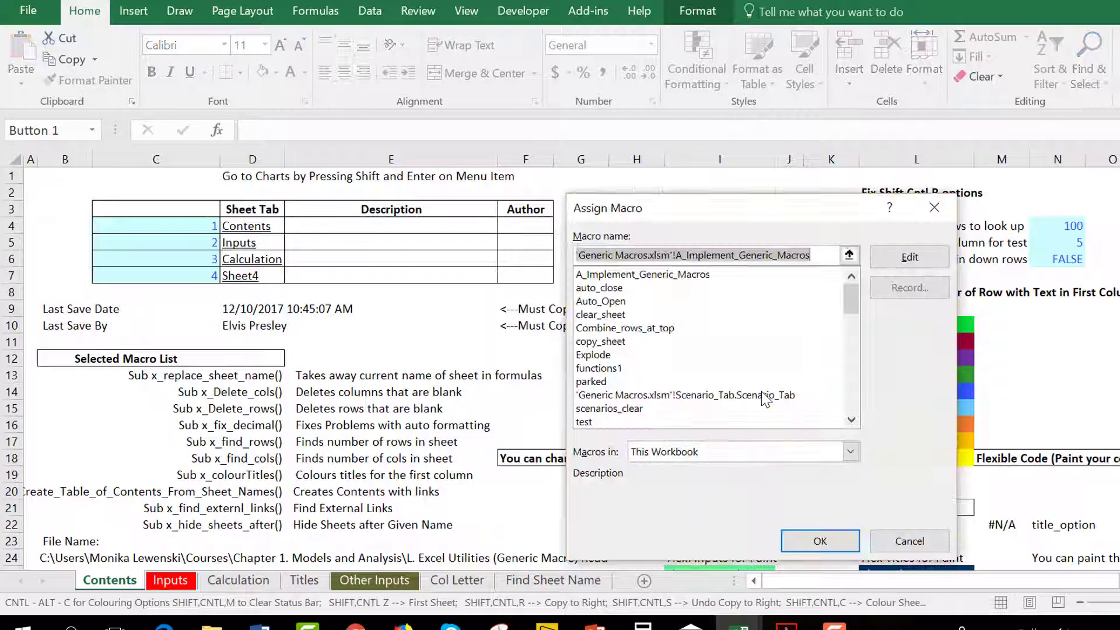
{"action": "left_click", "coordinate": [912, 260]}
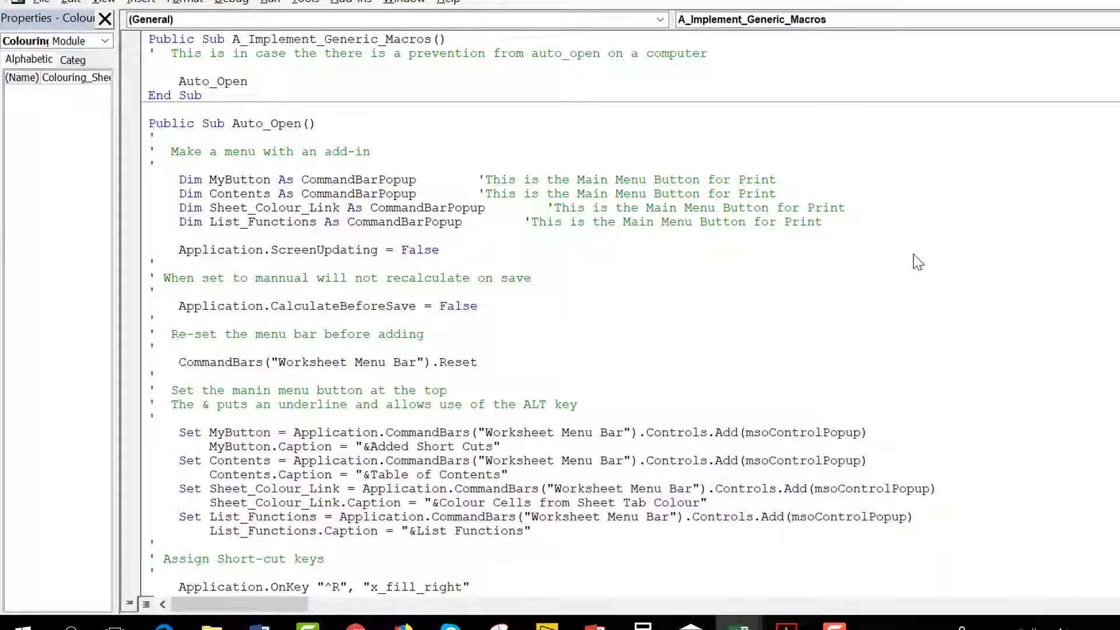
Step: Look through the generic macros code from end to start, then return to the Contents sheet
{"action": "scroll", "coordinate": [918, 261], "scroll_direction": "down", "scroll_amount": 20}
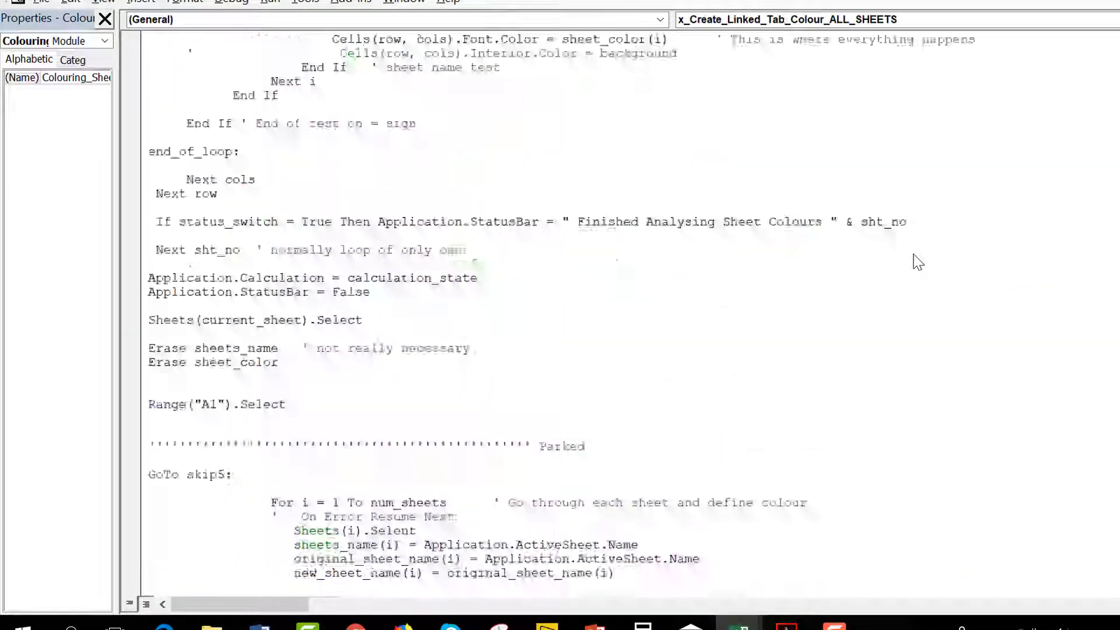
{"action": "scroll", "coordinate": [918, 262], "scroll_direction": "down", "scroll_amount": 20}
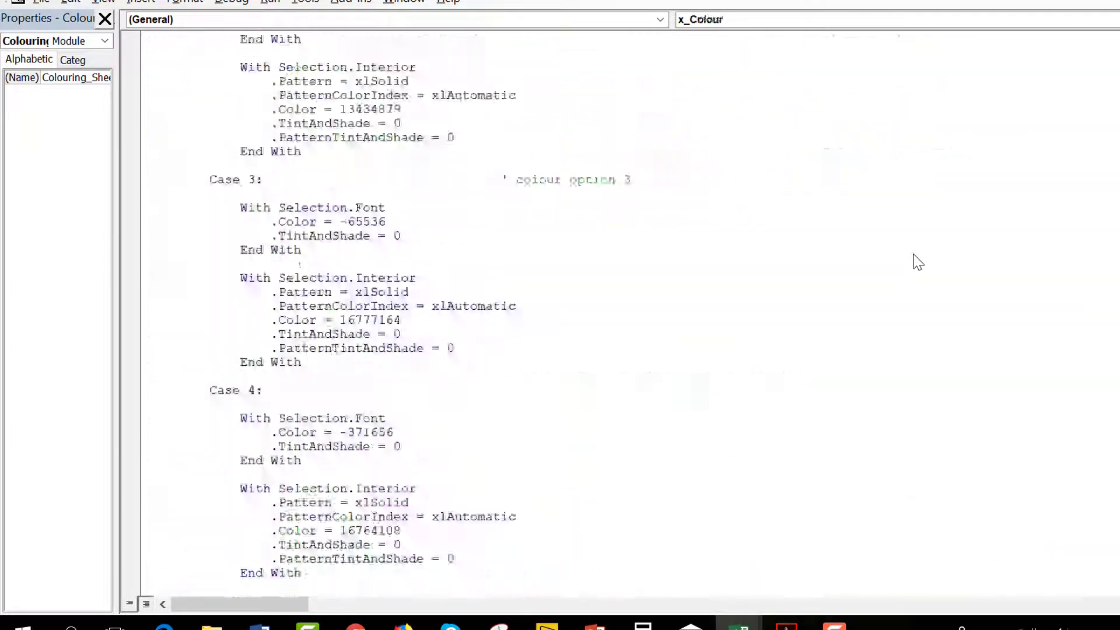
{"action": "key", "text": "ctrl+Home"}
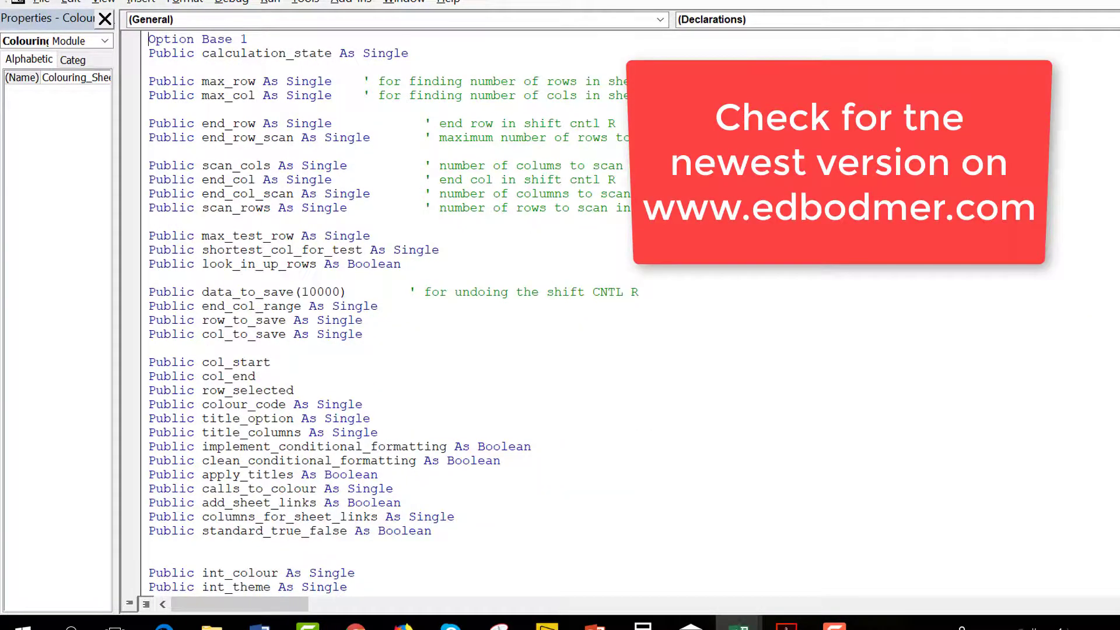
{"action": "key", "text": "alt+F11"}
{"action": "left_click", "coordinate": [589, 372]}
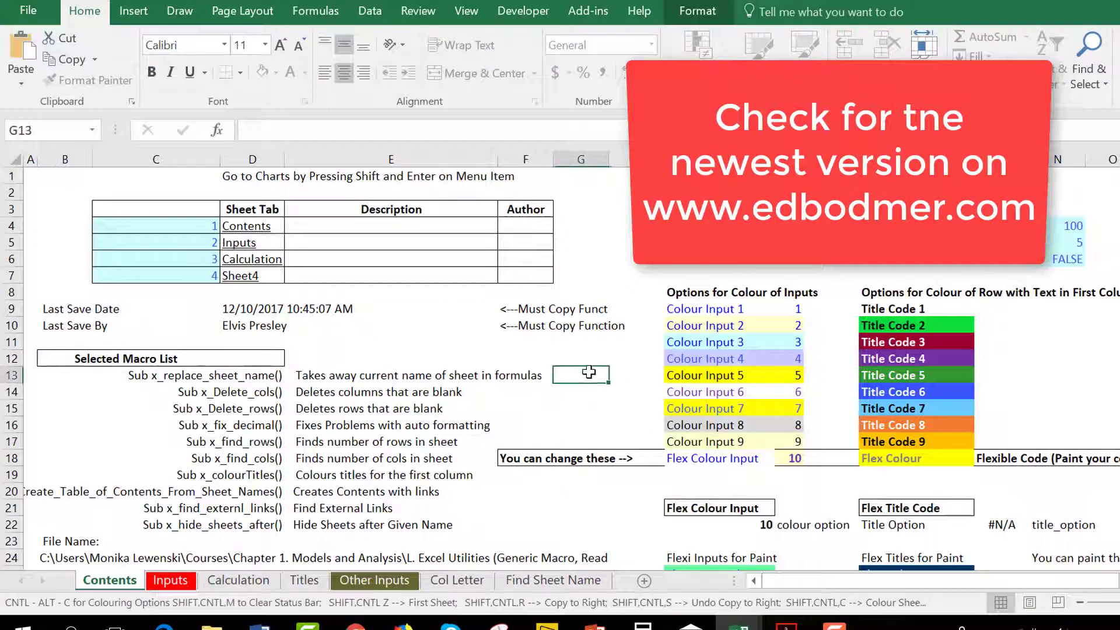
Step: Return to the size and time test workbook and examine the LOOKUP formulas and results along row 3
{"action": "key", "text": "ctrl+Tab"}
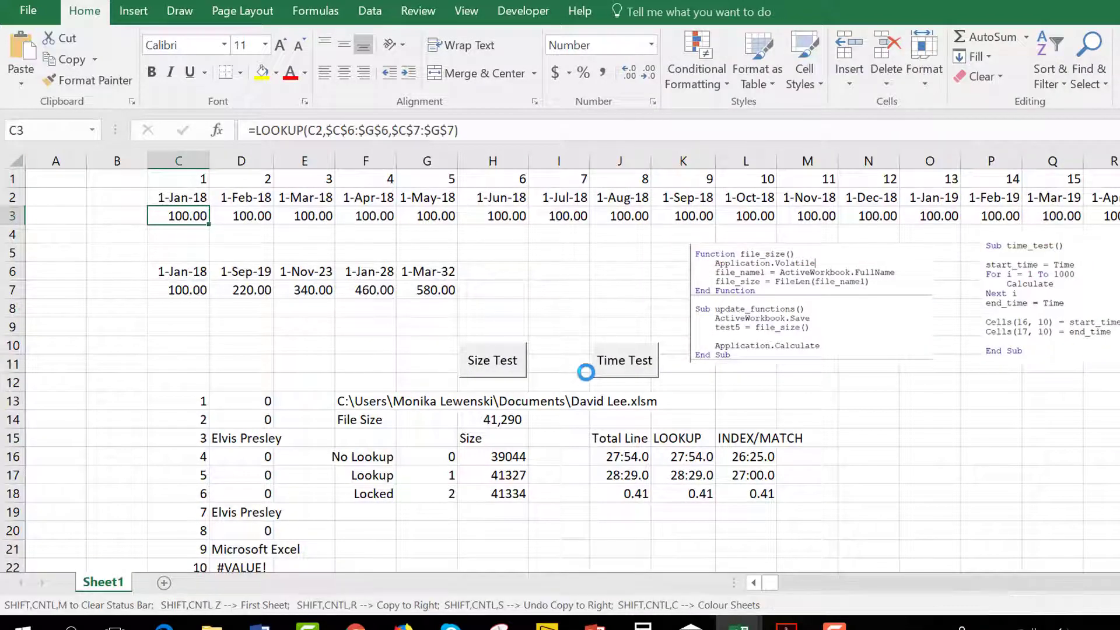
{"action": "key", "text": "ctrl+shift+Right"}
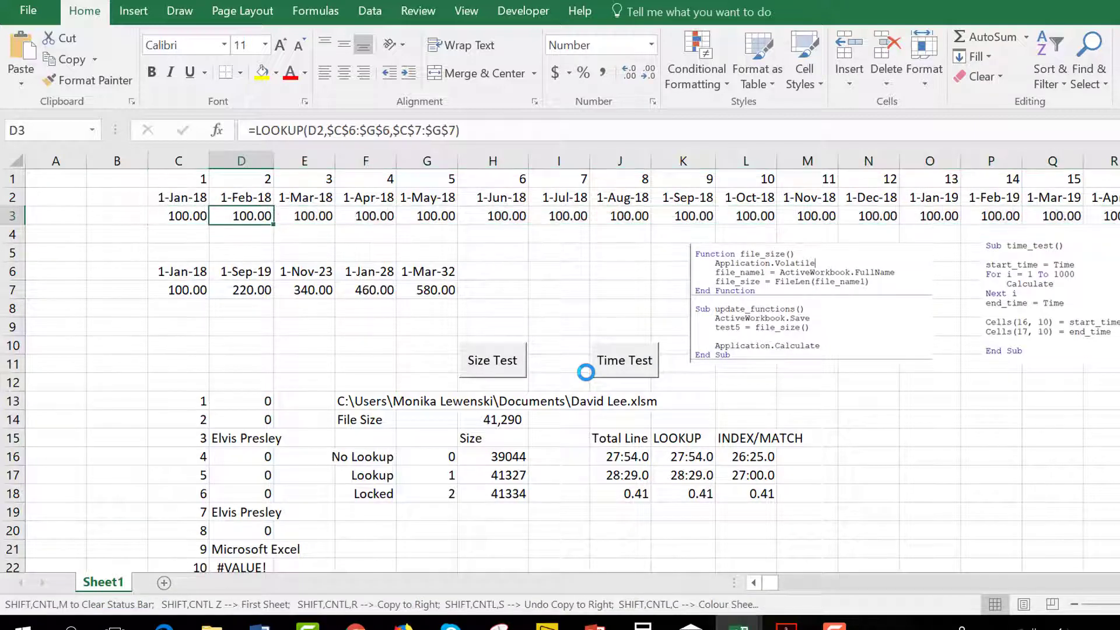
{"action": "key", "text": "Right"}
{"action": "key", "text": "Right"}
{"action": "key", "text": "Right"}
{"action": "key", "text": "Right"}
{"action": "key", "text": "Right"}
{"action": "key", "text": "Right"}
{"action": "key", "text": "Right"}
{"action": "key", "text": "Right"}
{"action": "key", "text": "Right"}
{"action": "key", "text": "Right"}
{"action": "key", "text": "Right"}
{"action": "key", "text": "Right"}
{"action": "key", "text": "Right"}
{"action": "key", "text": "Right"}
{"action": "key", "text": "Right"}
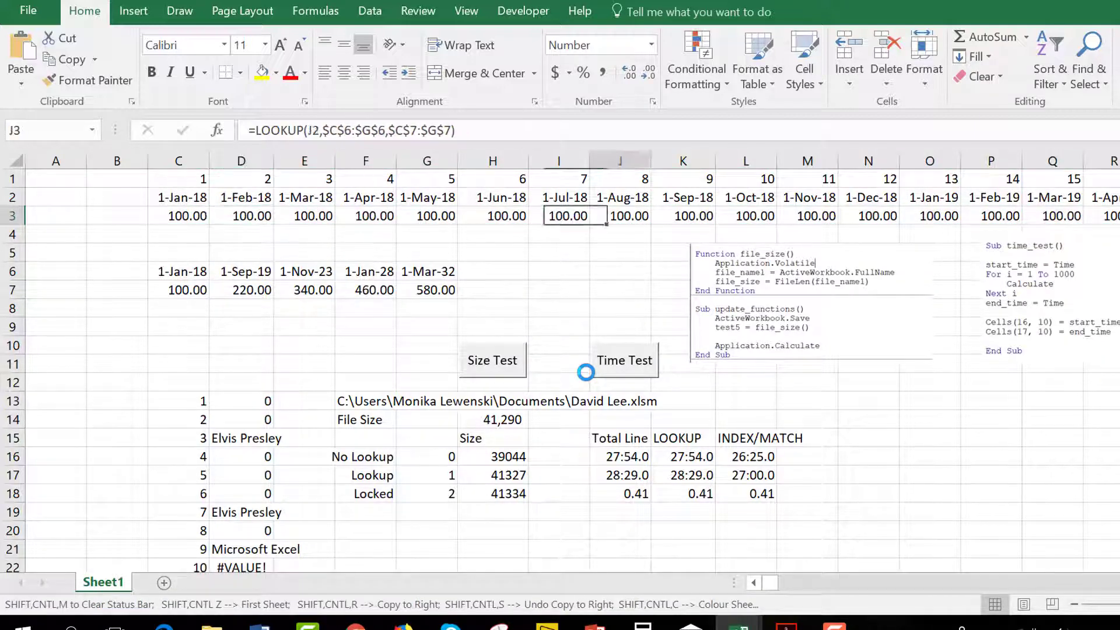
{"action": "key", "text": "Right"}
{"action": "key", "text": "Right"}
{"action": "key", "text": "Right"}
{"action": "key", "text": "Right"}
{"action": "key", "text": "Right"}
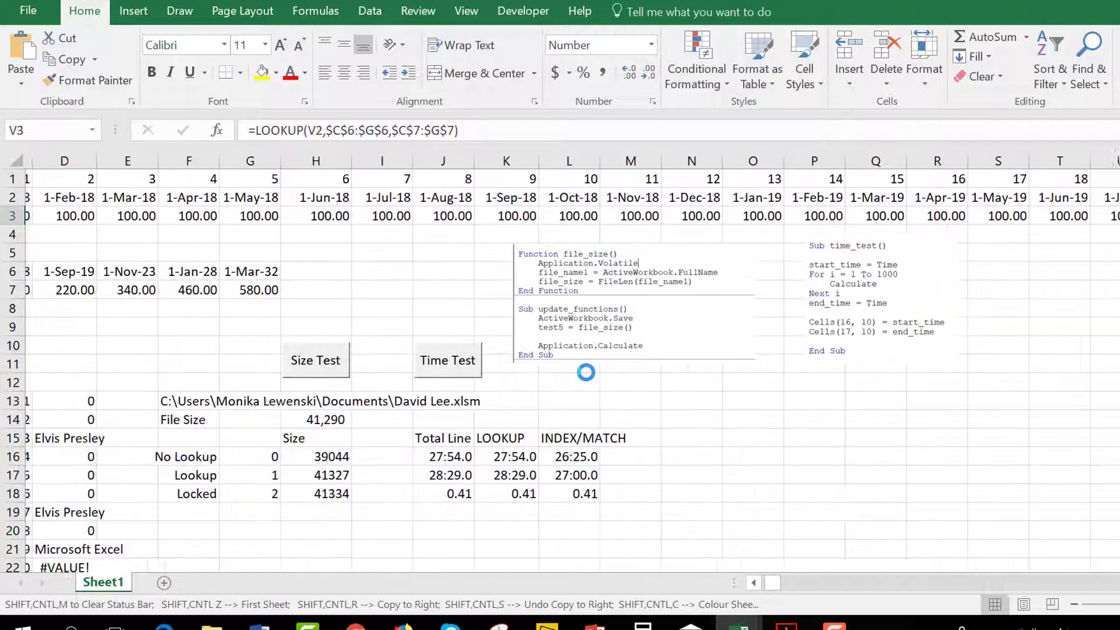
{"action": "key", "text": "Right"}
{"action": "key", "text": "Right"}
{"action": "key", "text": "Right"}
{"action": "key", "text": "Right"}
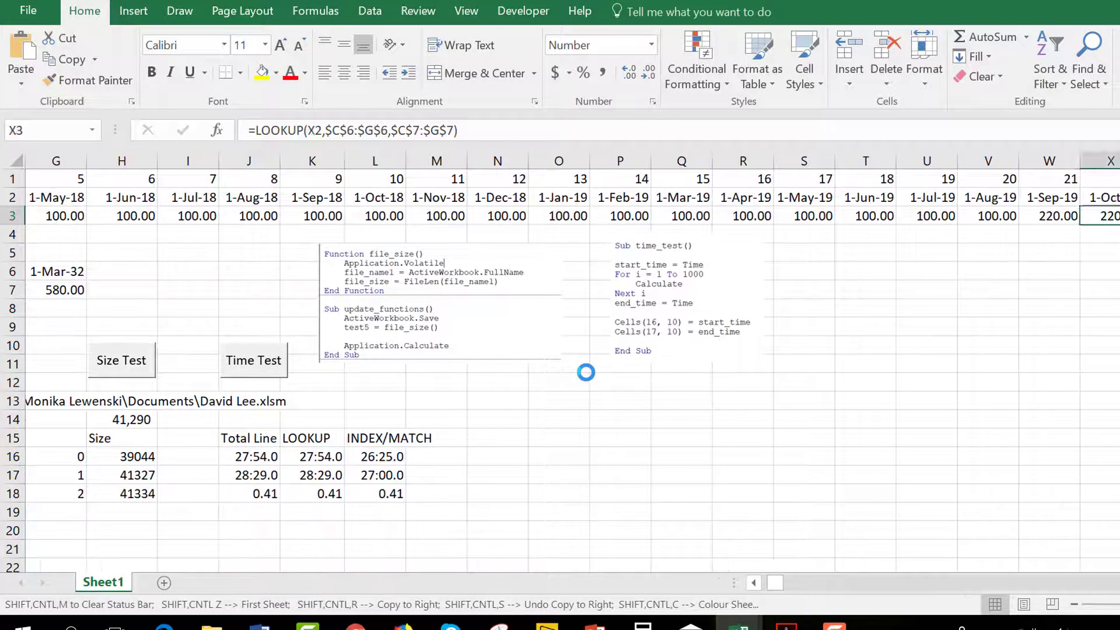
{"action": "key", "text": "Right"}
{"action": "key", "text": "Right"}
{"action": "key", "text": "Right"}
{"action": "key", "text": "Right"}
{"action": "key", "text": "Right"}
{"action": "key", "text": "Right"}
{"action": "key", "text": "Right"}
{"action": "key", "text": "Right"}
{"action": "key", "text": "Right"}
{"action": "key", "text": "Right"}
{"action": "key", "text": "Right"}
{"action": "key", "text": "Right"}
{"action": "key", "text": "Right"}
{"action": "key", "text": "Right"}
{"action": "key", "text": "Right"}
{"action": "key", "text": "Right"}
{"action": "key", "text": "Right"}
{"action": "key", "text": "Right"}
{"action": "key", "text": "Right"}
{"action": "key", "text": "Right"}
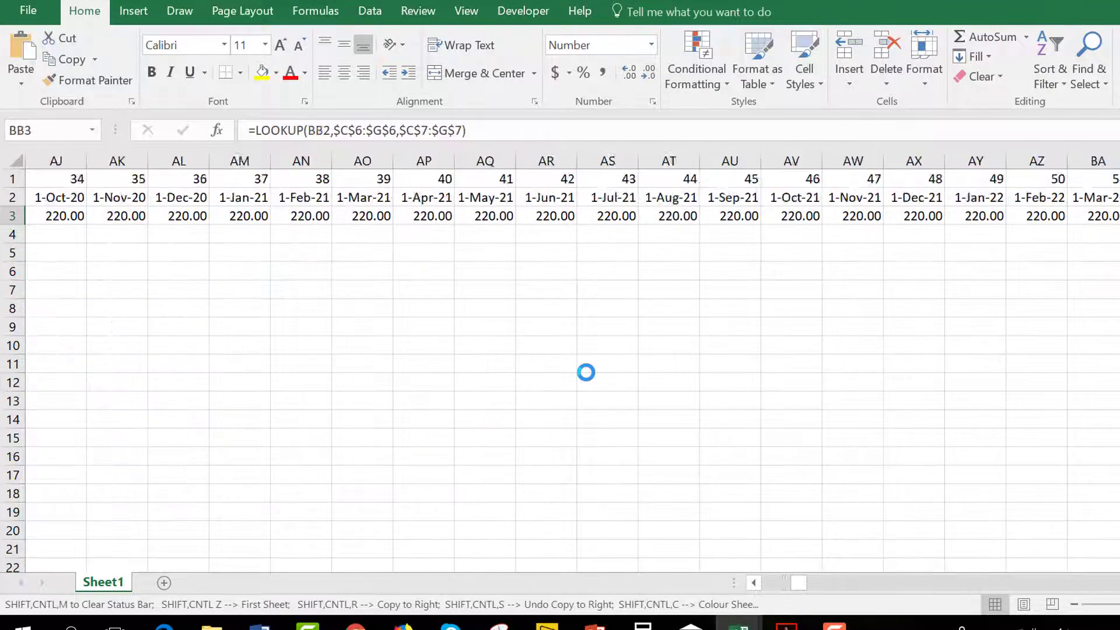
{"action": "key", "text": "Right"}
{"action": "key", "text": "Right"}
{"action": "key", "text": "Right"}
{"action": "key", "text": "Right"}
{"action": "key", "text": "Right"}
{"action": "key", "text": "Right"}
{"action": "key", "text": "Right"}
{"action": "key", "text": "Right"}
{"action": "key", "text": "Right"}
{"action": "key", "text": "Right"}
{"action": "key", "text": "Right"}
{"action": "key", "text": "Right"}
{"action": "key", "text": "Right"}
{"action": "key", "text": "Right"}
{"action": "key", "text": "Right"}
{"action": "key", "text": "Right"}
{"action": "key", "text": "Right"}
{"action": "key", "text": "Right"}
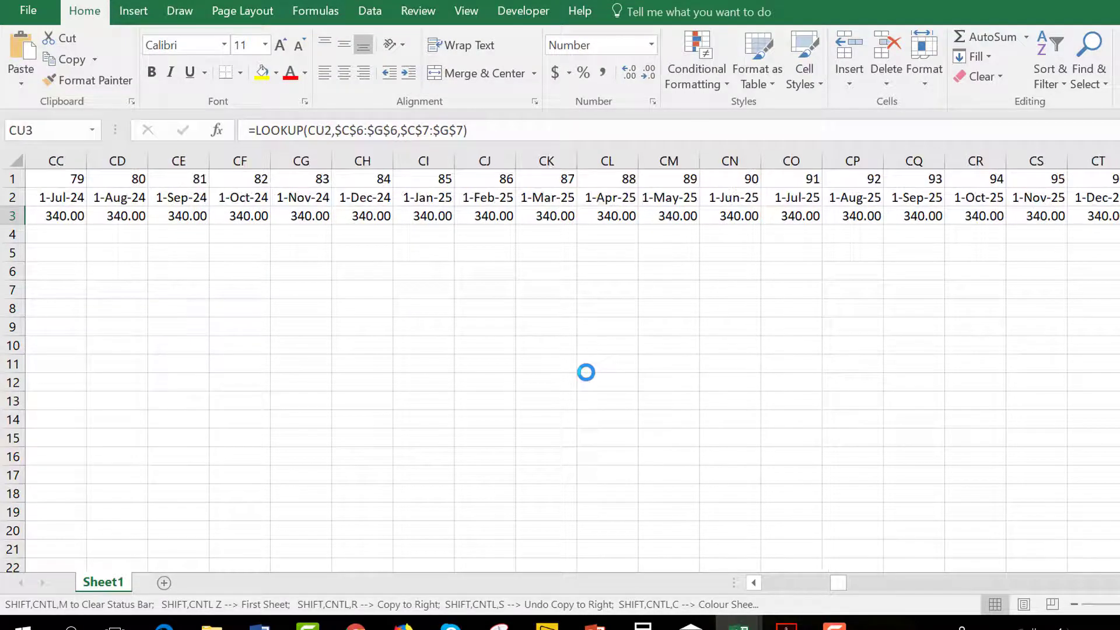
{"action": "key", "text": "Home"}
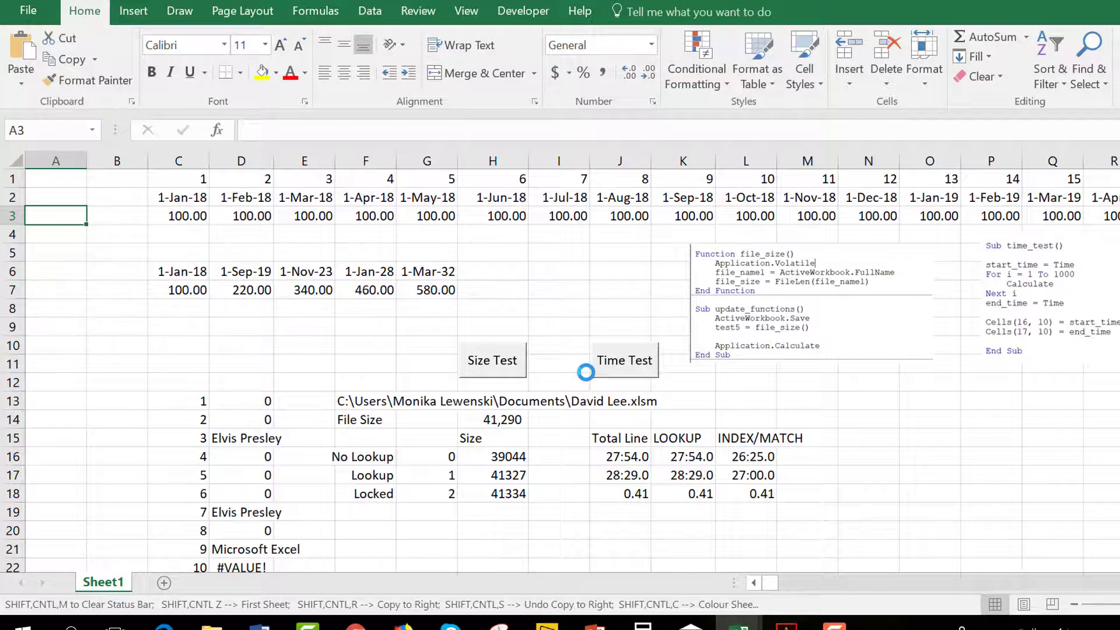
Step: Start a new LOOKUP formula in C3 with C2 as the lookup value and the entire row 6 as the lookup vector
{"action": "left_click", "coordinate": [175, 332]}
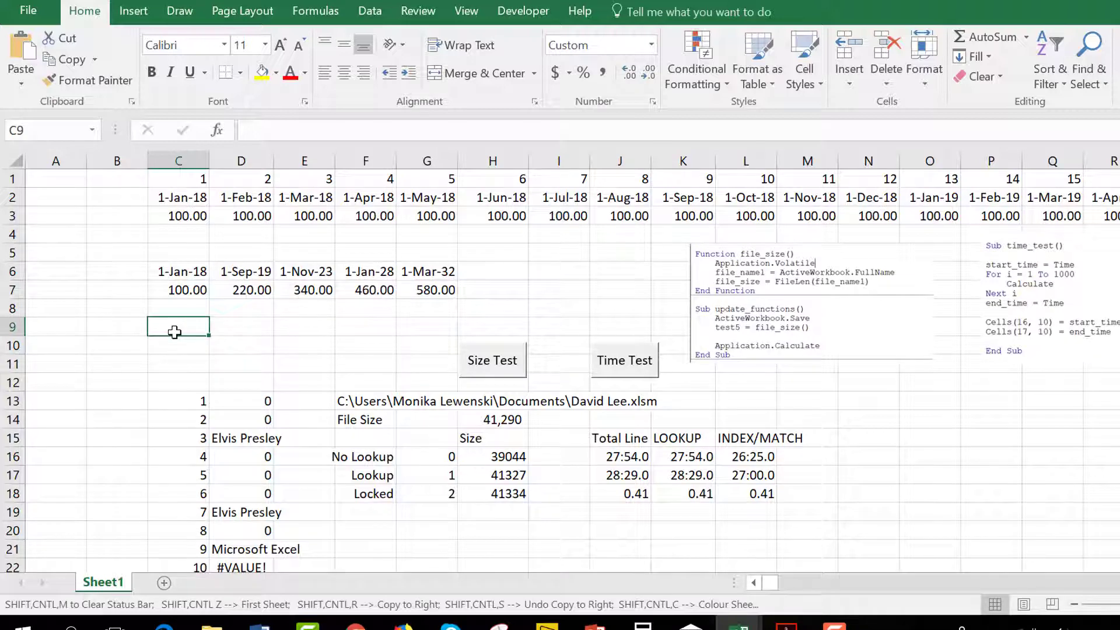
{"action": "key", "text": "Up"}
{"action": "key", "text": "Up"}
{"action": "key", "text": "Up"}
{"action": "key", "text": "Up"}
{"action": "key", "text": "Up"}
{"action": "key", "text": "Up"}
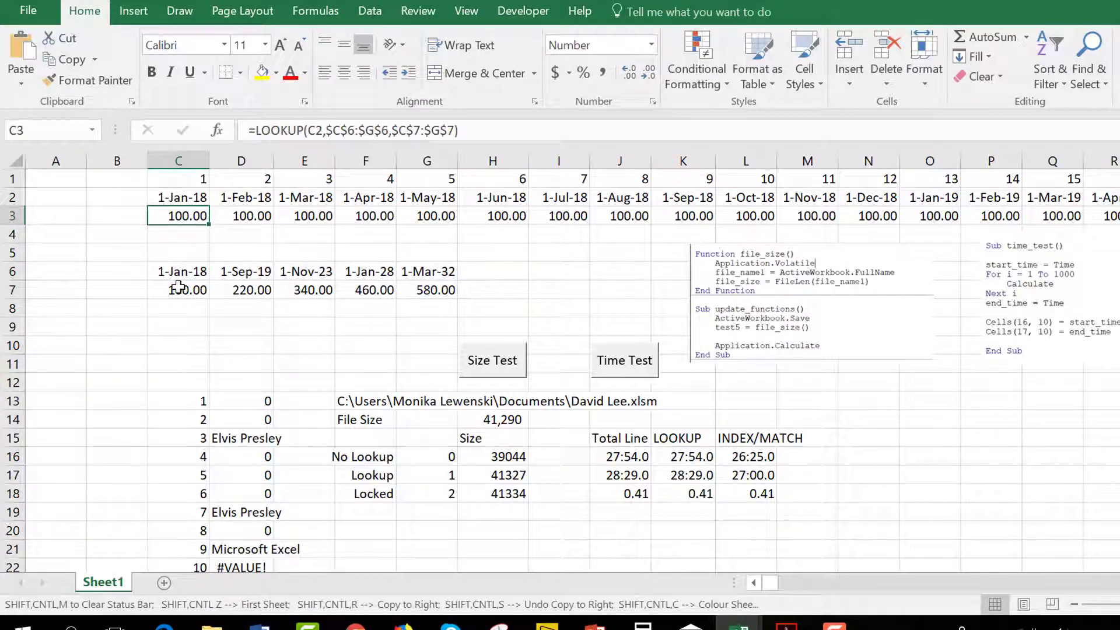
{"action": "type", "text": "=loo"}
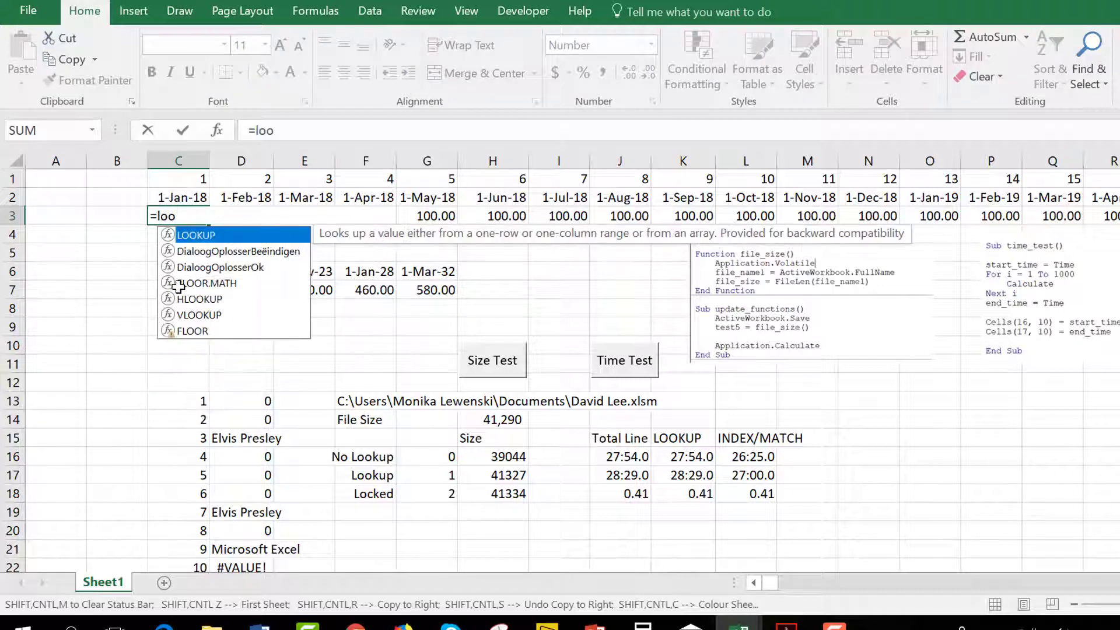
{"action": "key", "text": "Tab"}
{"action": "key", "text": "Up"}
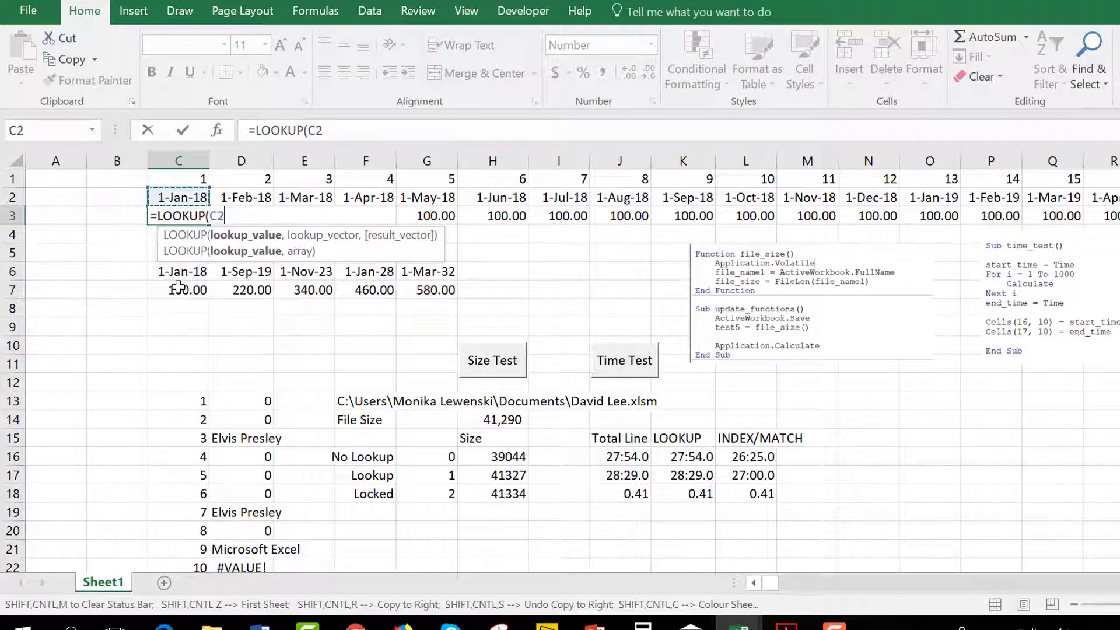
{"action": "type", "text": ","}
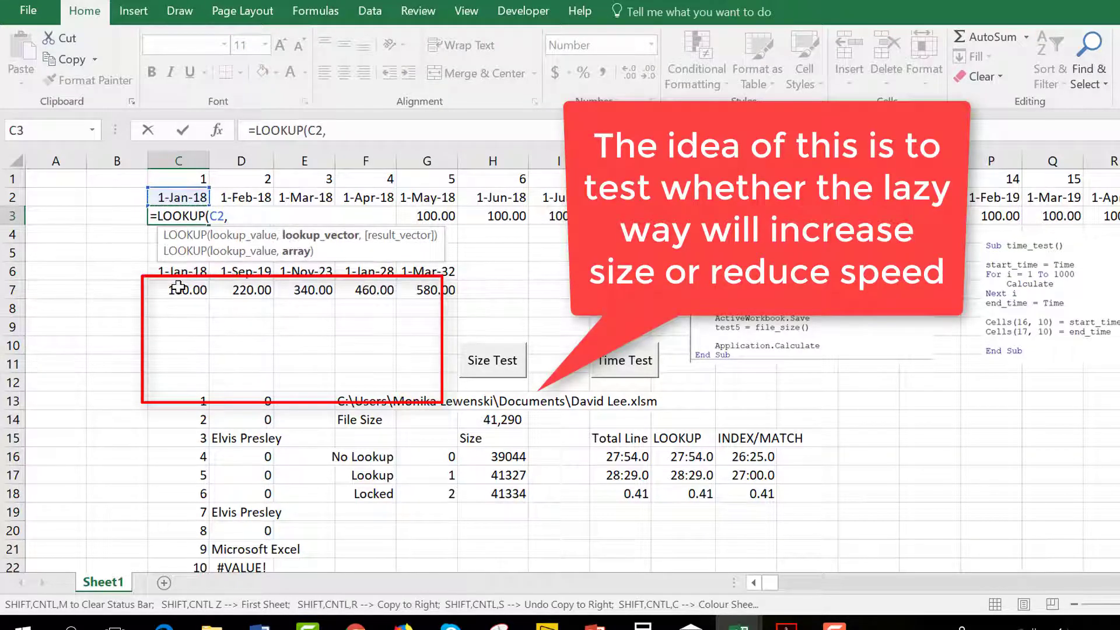
{"action": "key", "text": "Down"}
{"action": "key", "text": "Down"}
{"action": "key", "text": "Down"}
{"action": "key", "text": "shift+space"}
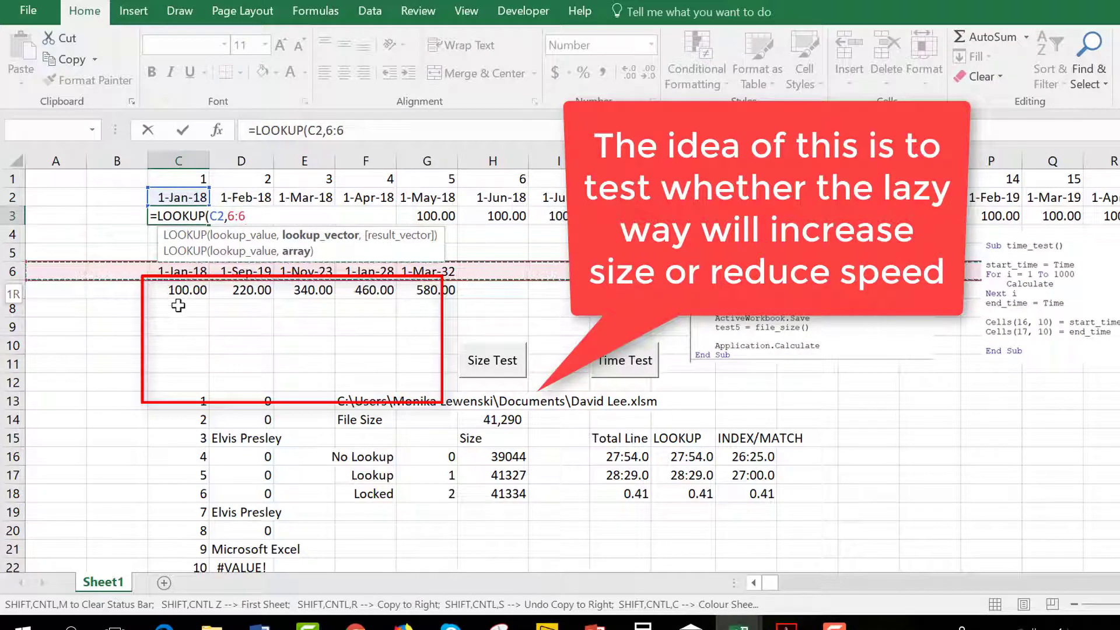
Step: Use the entire row 7 as the result vector and complete C3's formula as =LOOKUP(C2,6:6,7:7)
{"action": "type", "text": ","}
{"action": "key", "text": "Down"}
{"action": "key", "text": "Down"}
{"action": "key", "text": "Down"}
{"action": "key", "text": "Down"}
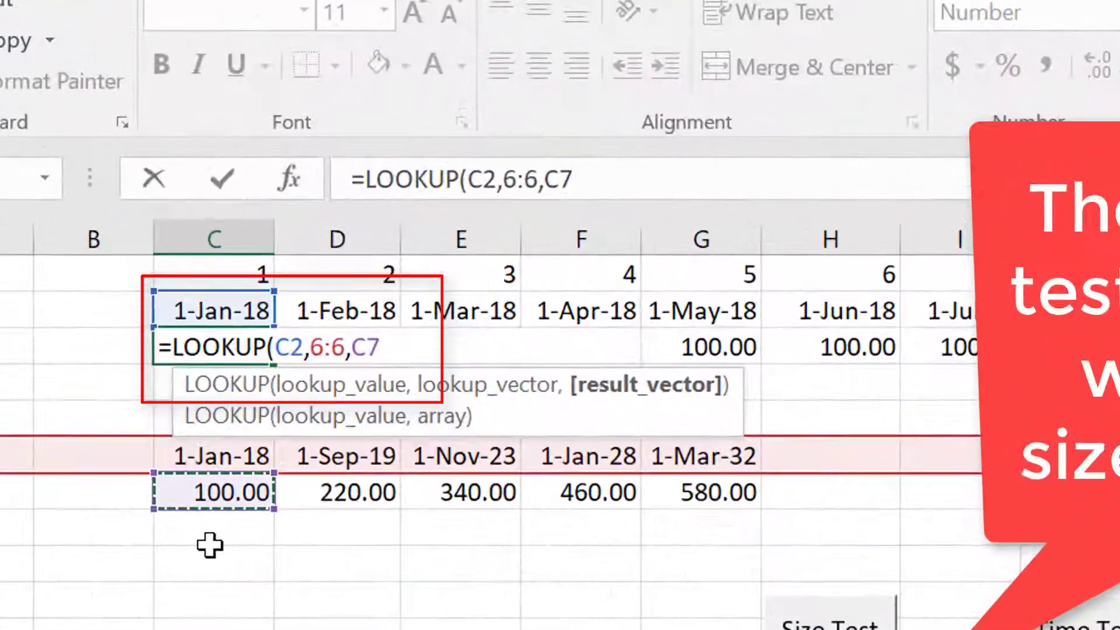
{"action": "key", "text": "shift+space"}
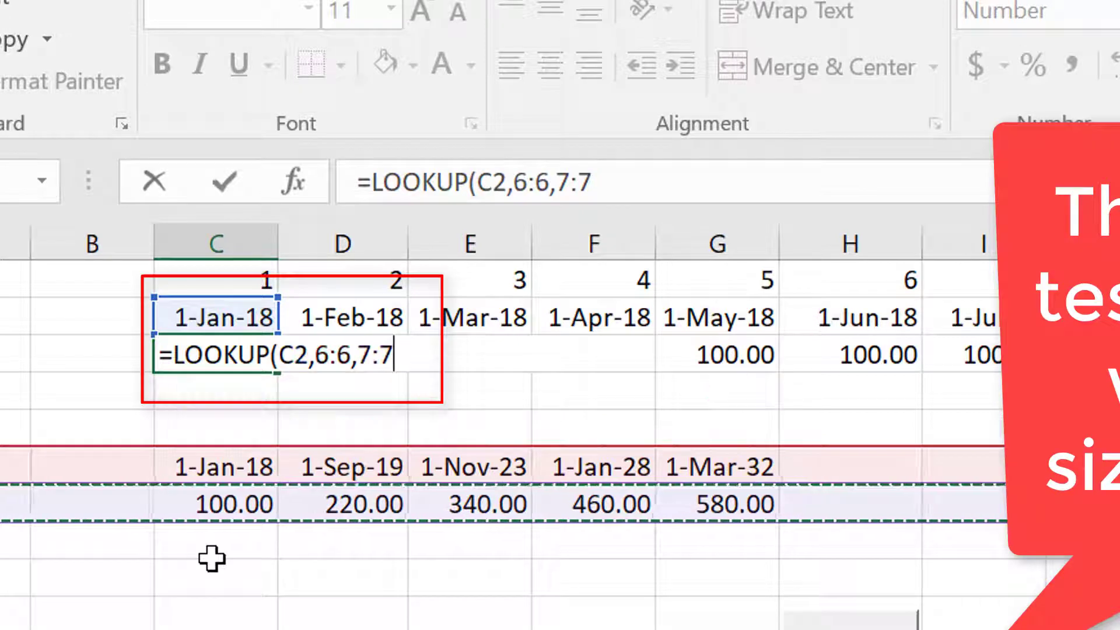
{"action": "key", "text": "Return"}
{"action": "key", "text": "Up"}
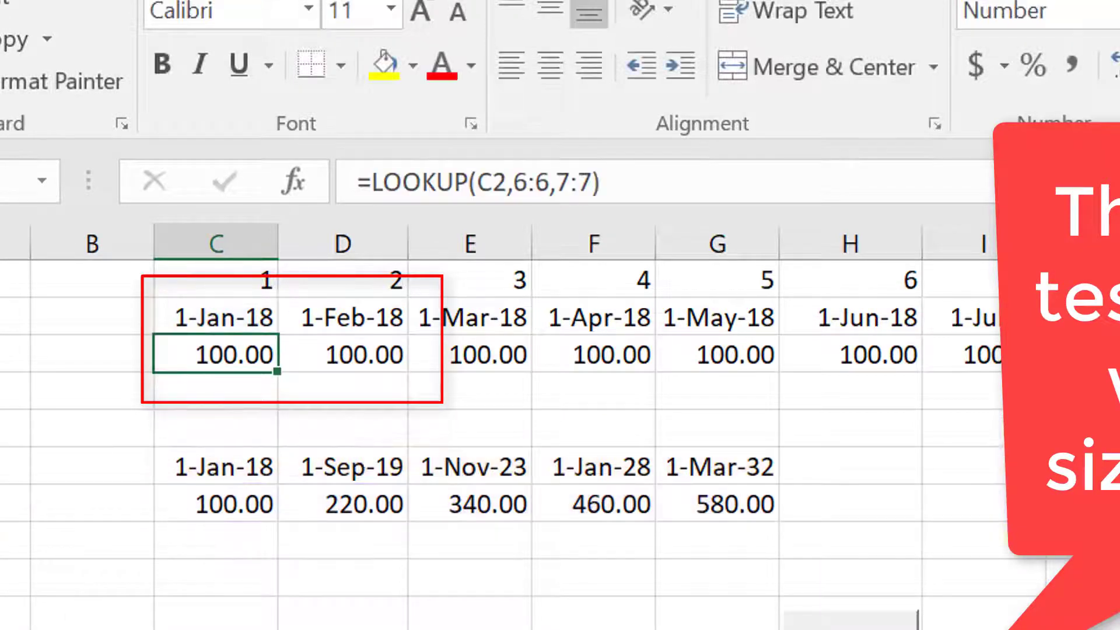
Step: Delete the entire row 3 holding the LOOKUP formulas beneath the monthly dates
{"action": "key", "text": "ctrl+shift+Right"}
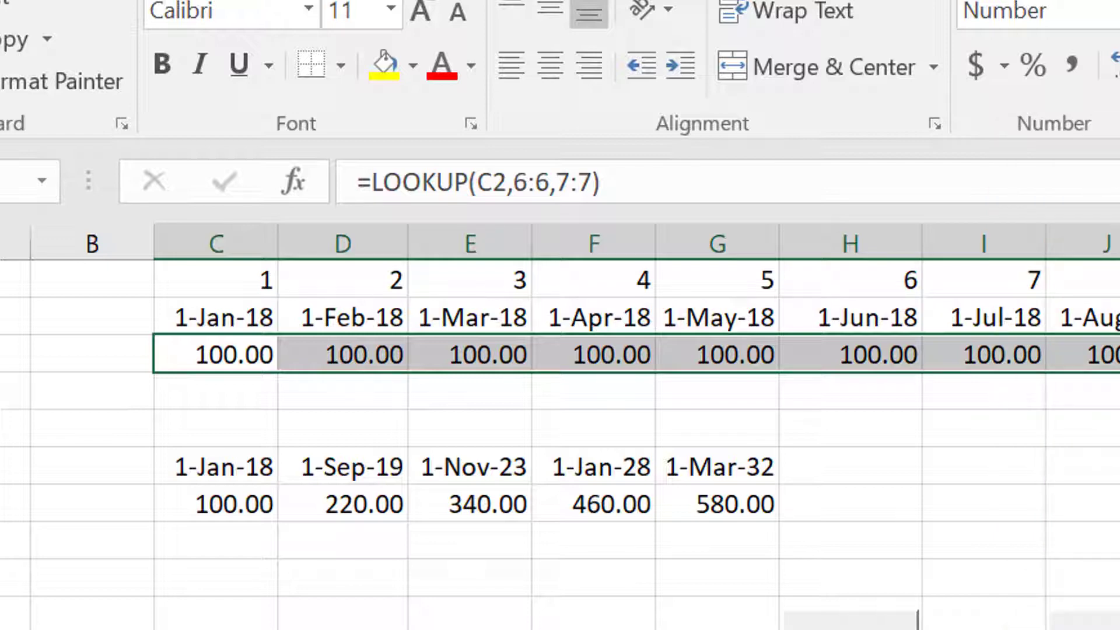
{"action": "key", "text": "Down"}
{"action": "key", "text": "Down"}
{"action": "key", "text": "Down"}
{"action": "key", "text": "Down"}
{"action": "key", "text": "Up"}
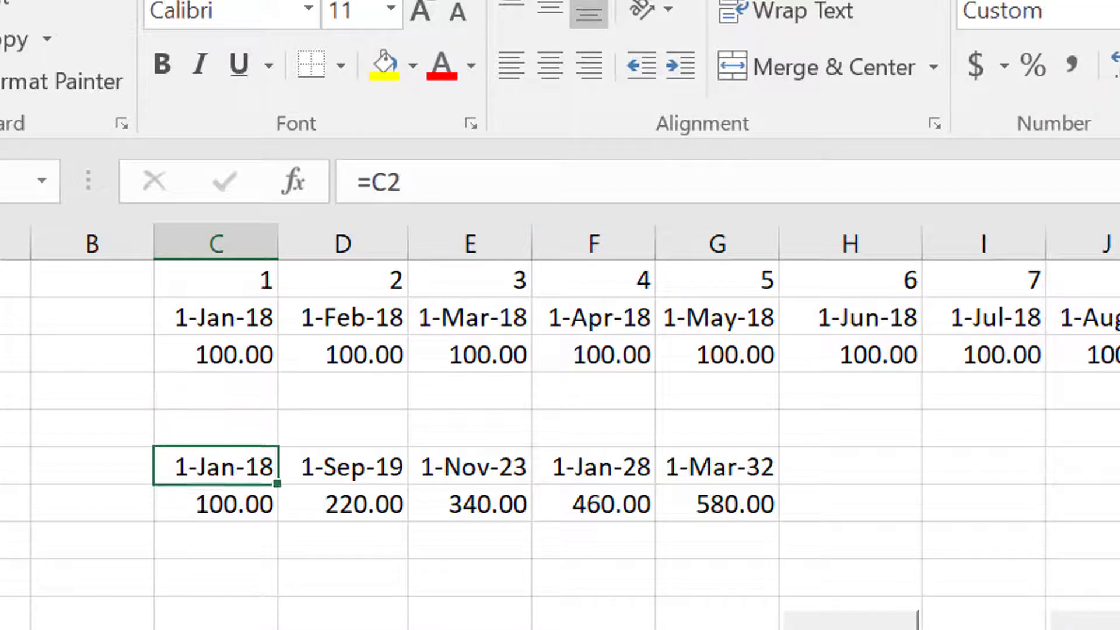
{"action": "key", "text": "Up"}
{"action": "key", "text": "Up"}
{"action": "key", "text": "Up"}
{"action": "key", "text": "shift+space"}
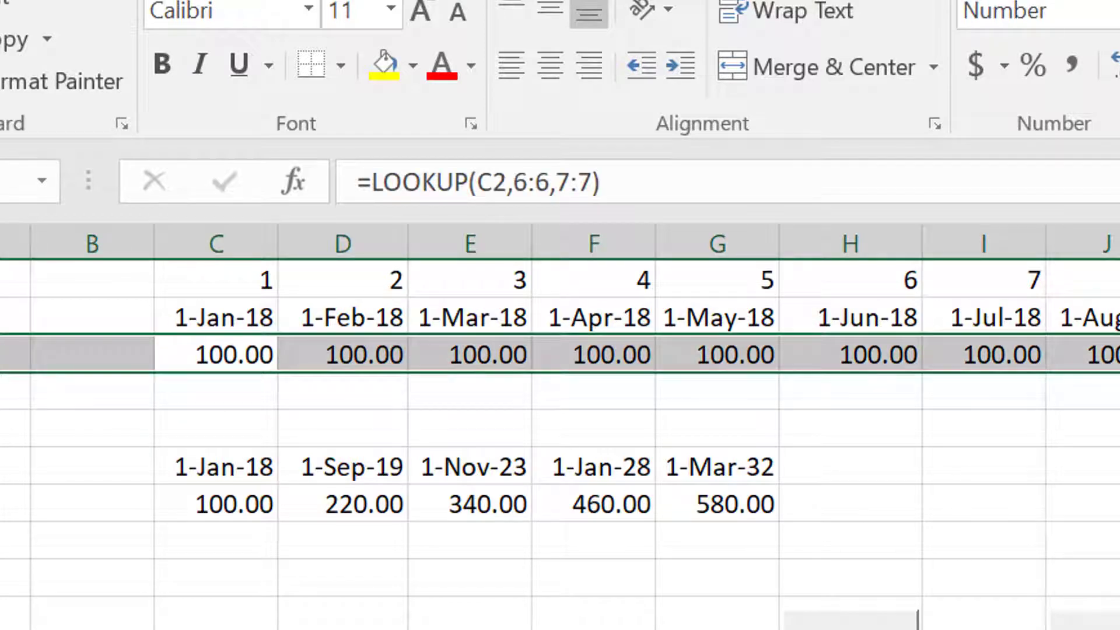
{"action": "key", "text": "ctrl+minus"}
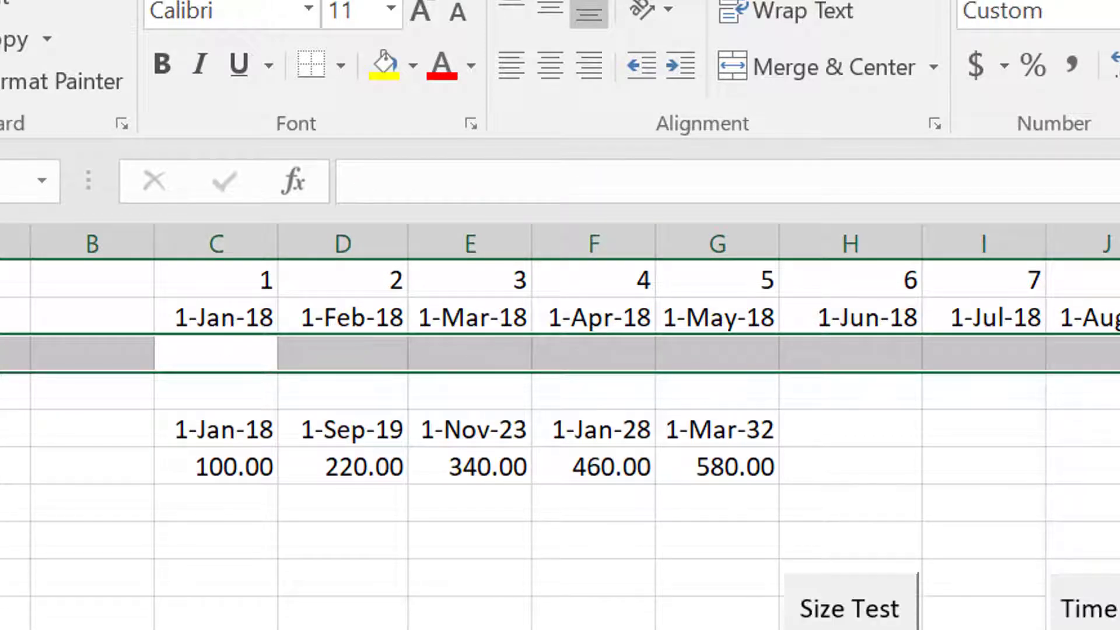
Step: Run the size test on the workbook without the LOOKUP row
{"action": "left_click", "coordinate": [861, 615]}
{"action": "left_click", "coordinate": [908, 539]}
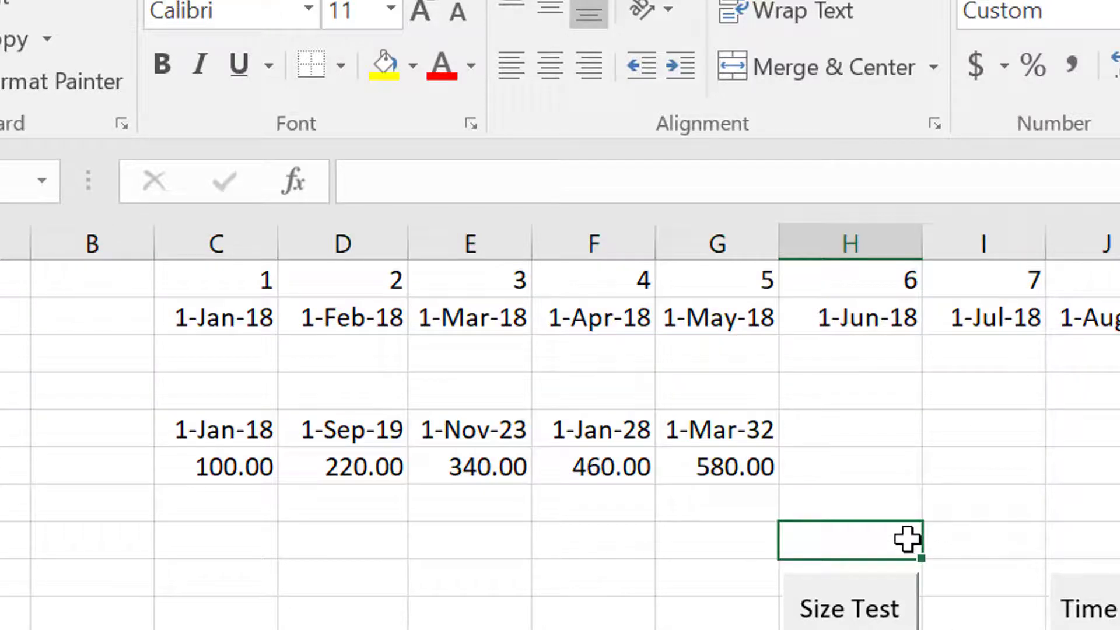
{"action": "left_click", "coordinate": [829, 615]}
{"action": "left_click", "coordinate": [470, 628]}
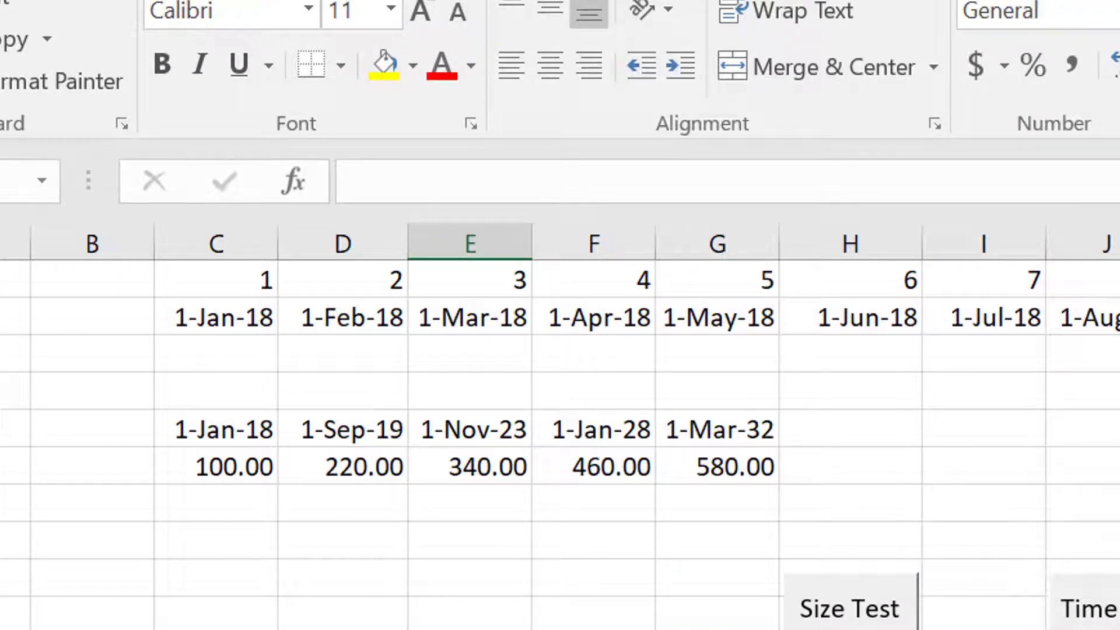
{"action": "left_click", "coordinate": [189, 355]}
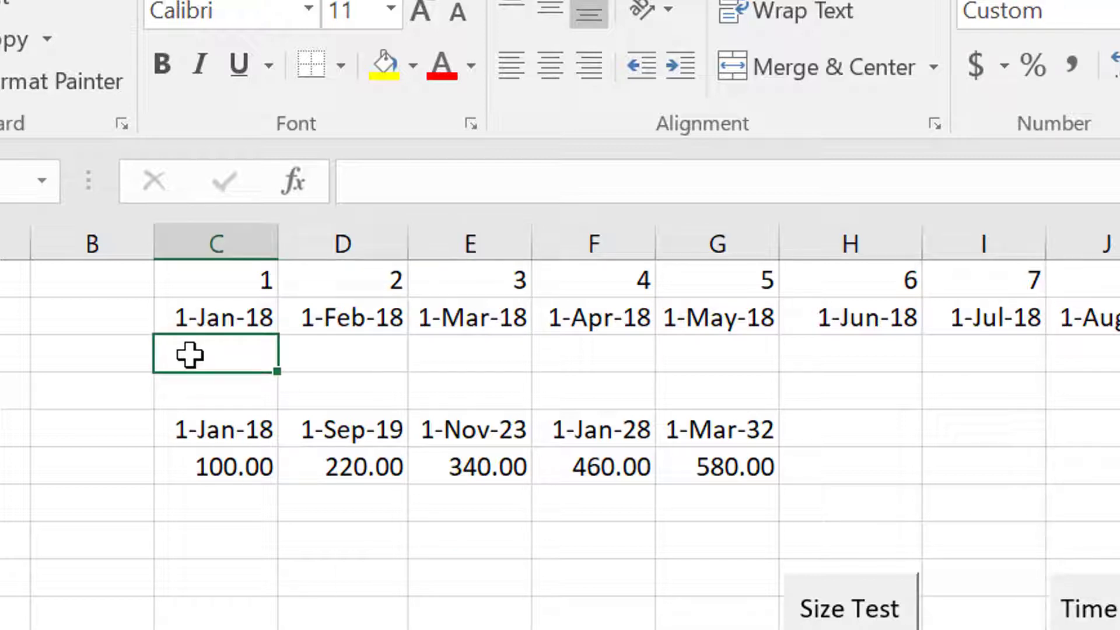
{"action": "type", "text": "=loo"}
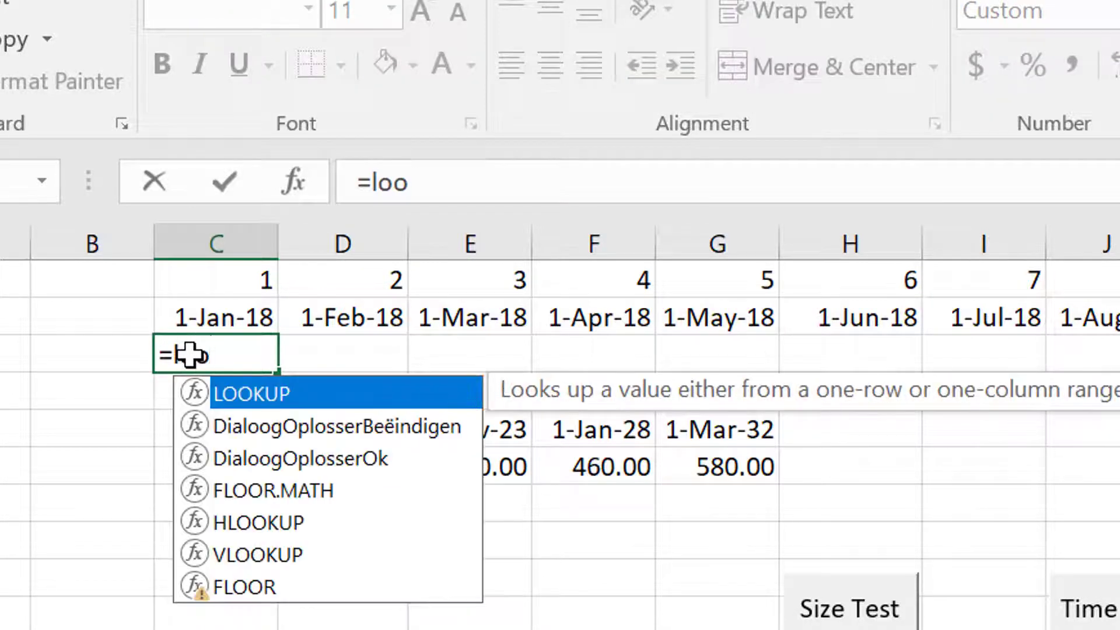
{"action": "key", "text": "Tab"}
{"action": "key", "text": "Down"}
{"action": "key", "text": "Down"}
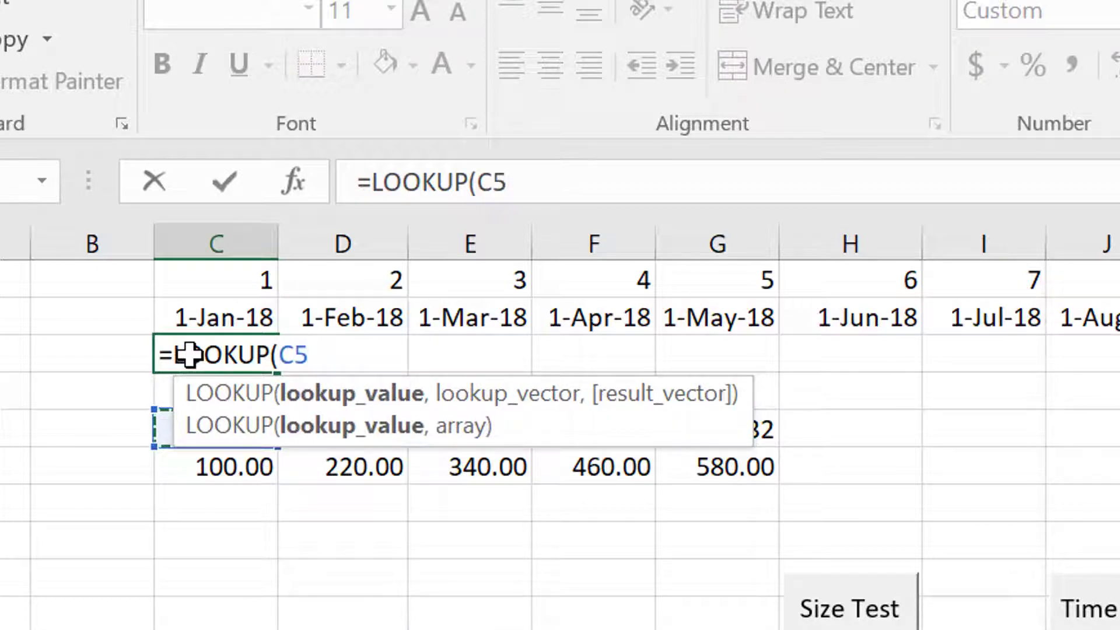
{"action": "key", "text": "shift+space"}
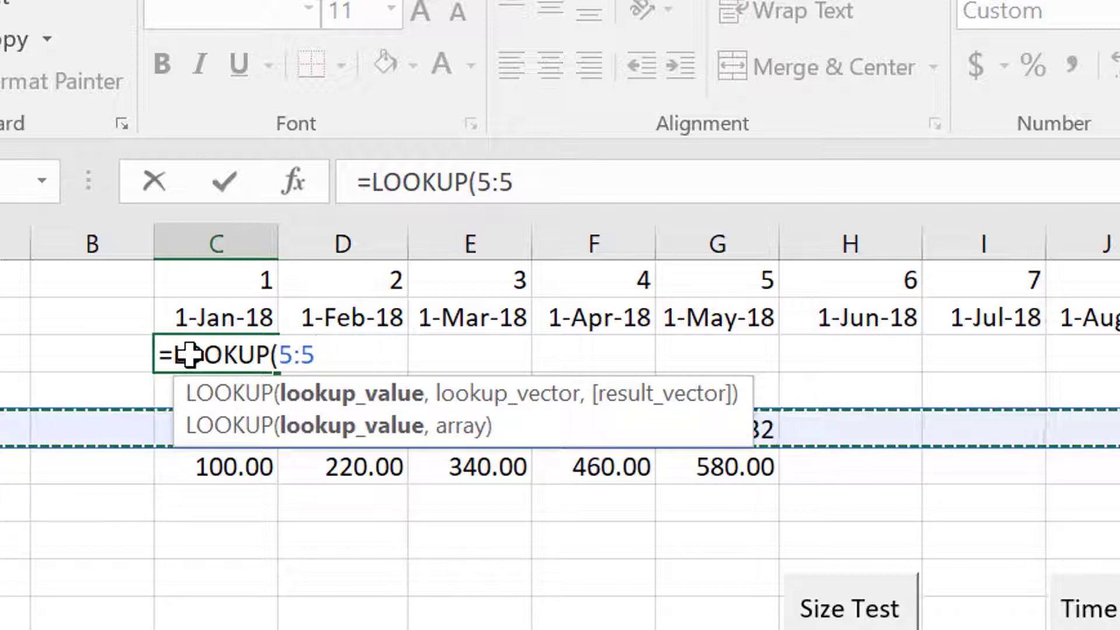
{"action": "type", "text": ","}
{"action": "key", "text": "Down"}
{"action": "key", "text": "Down"}
{"action": "key", "text": "Down"}
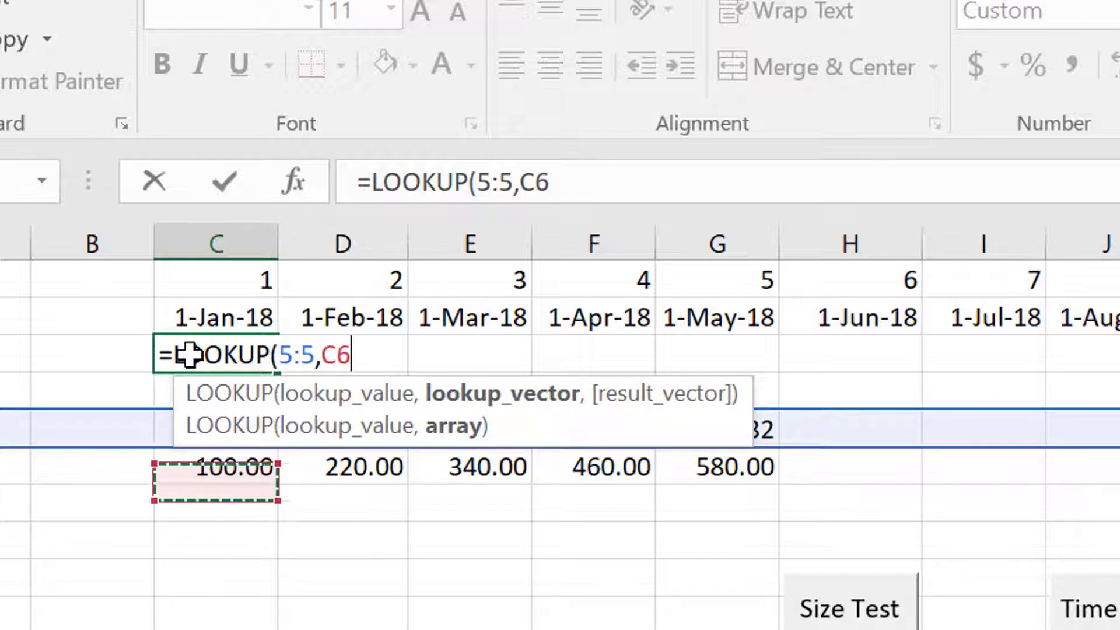
{"action": "key", "text": "shift+space"}
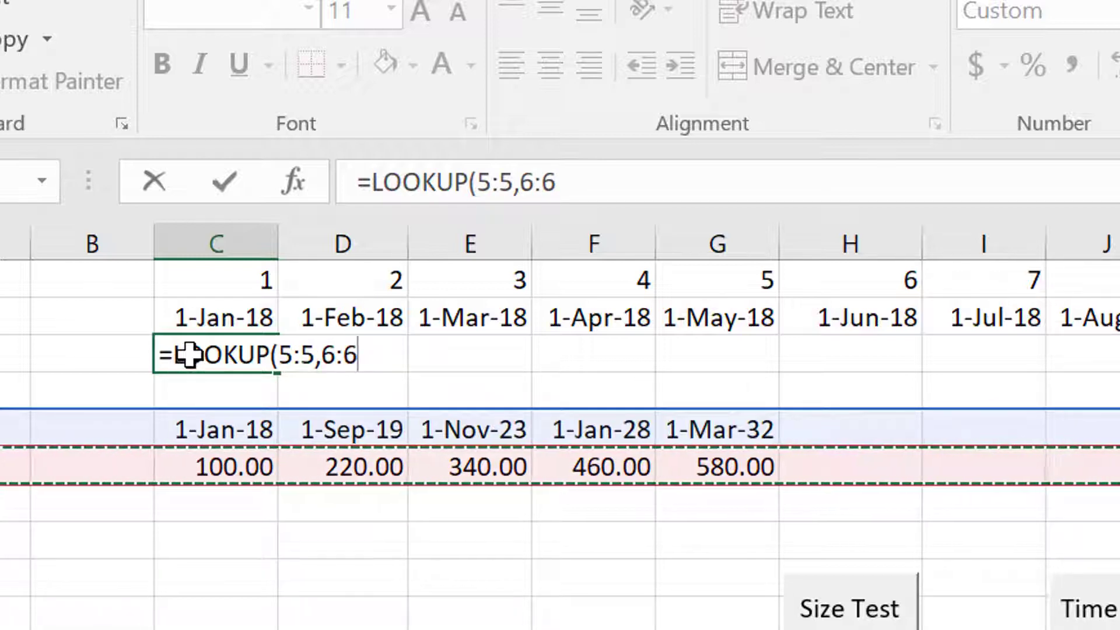
{"action": "key", "text": "Return"}
Step: Start a LOOKUP formula in C3 with the date in C2 as the lookup value
{"action": "left_click", "coordinate": [190, 355]}
{"action": "type", "text": "="}
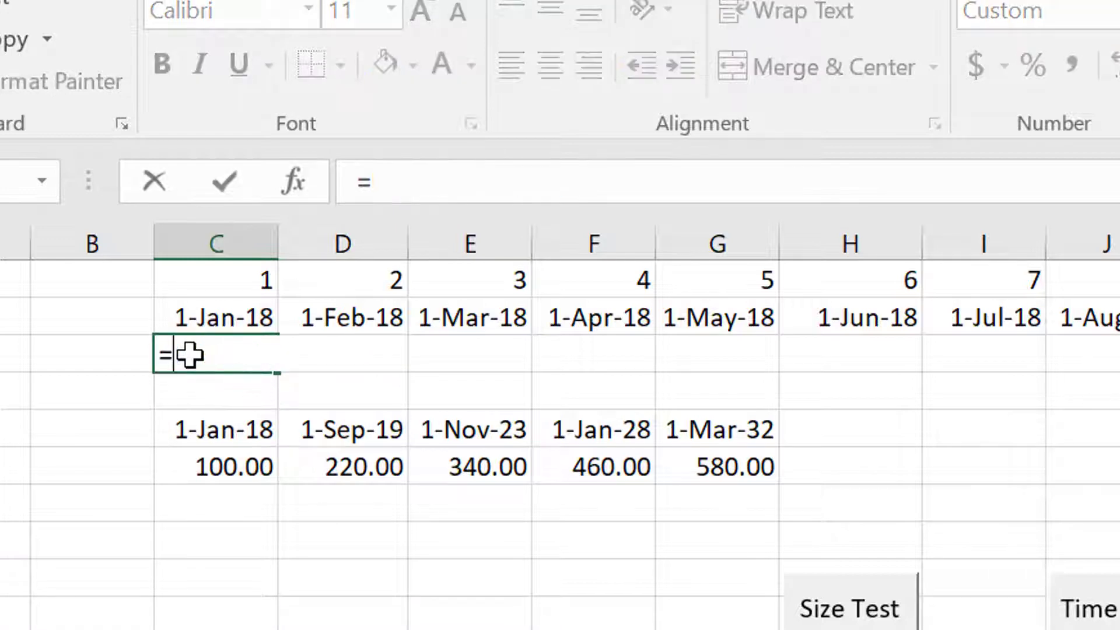
{"action": "type", "text": "l"}
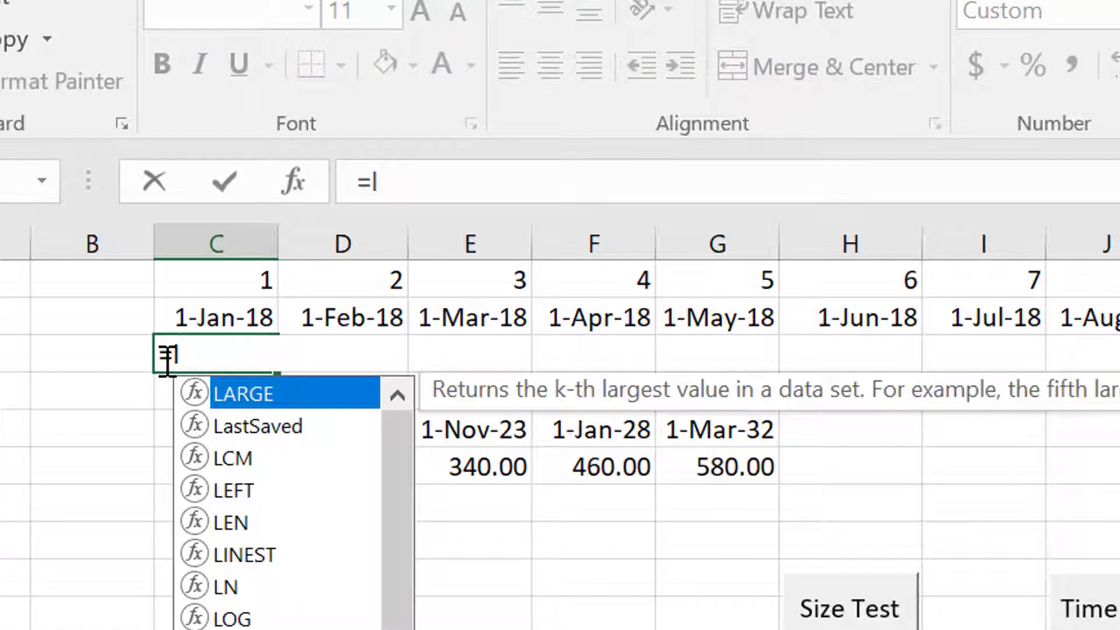
{"action": "type", "text": "oo"}
{"action": "key", "text": "Tab"}
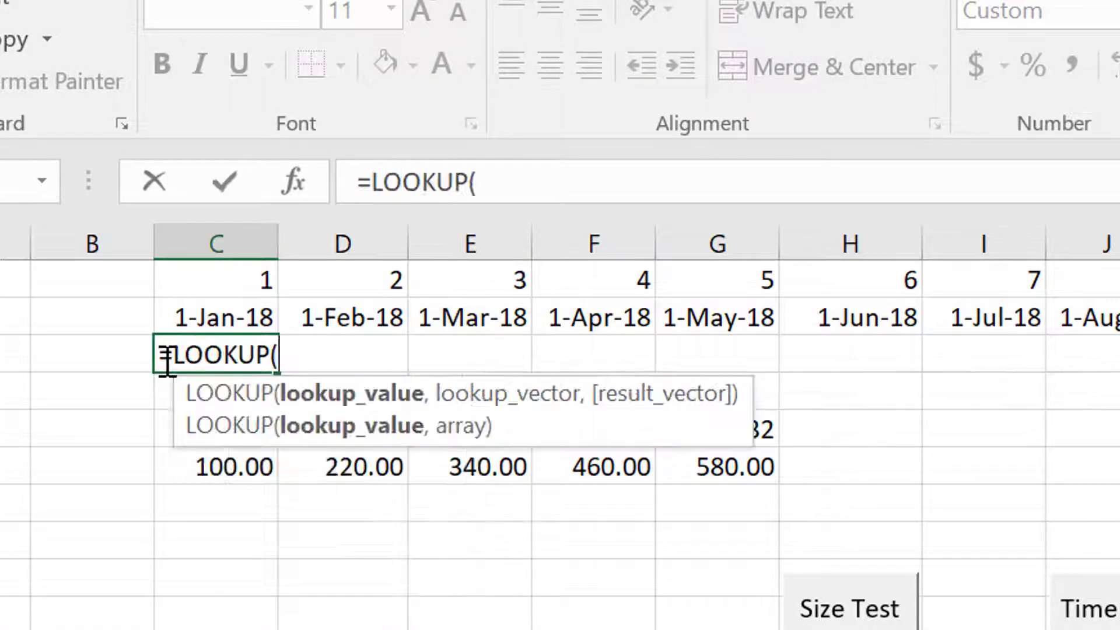
{"action": "key", "text": "Up"}
{"action": "type", "text": "m"}
{"action": "key", "text": "BackSpace"}
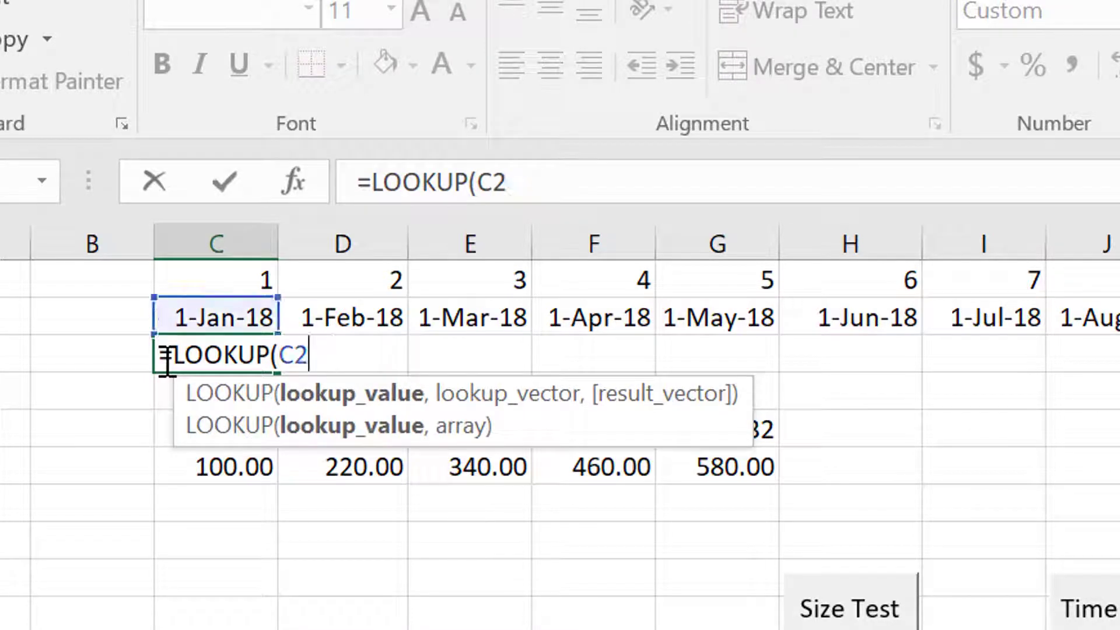
Step: Use the entire row 5 as lookup vector and row 6 as result vector, completing C3 as =LOOKUP(C2,5:5,6:6)
{"action": "type", "text": ","}
{"action": "key", "text": "Down"}
{"action": "key", "text": "Down"}
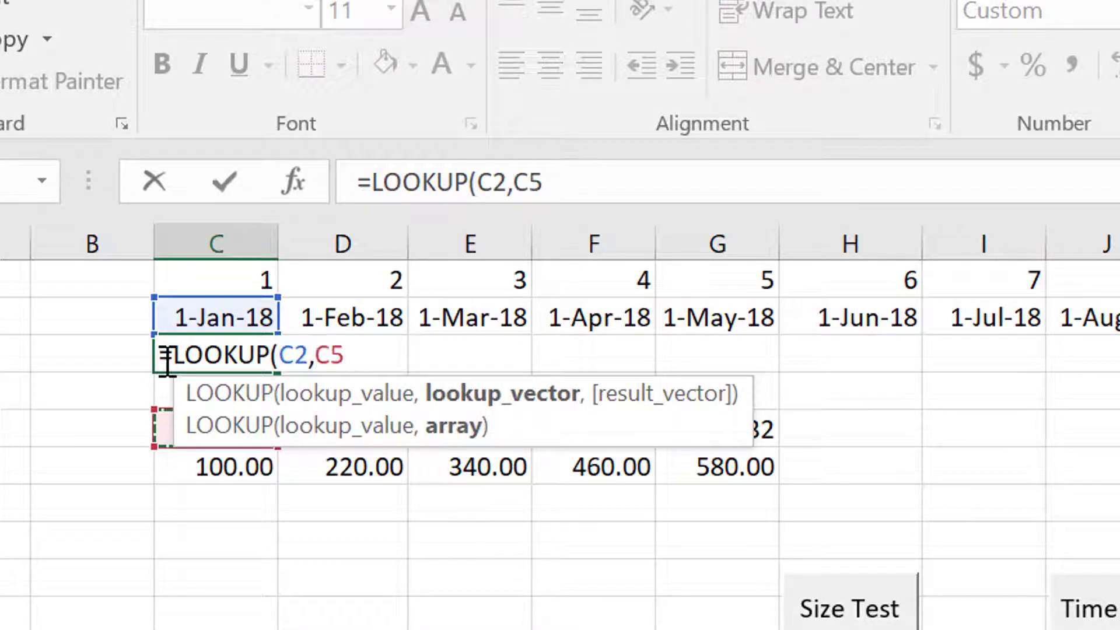
{"action": "key", "text": "shift+space"}
{"action": "type", "text": ","}
{"action": "key", "text": "Down"}
{"action": "key", "text": "Down"}
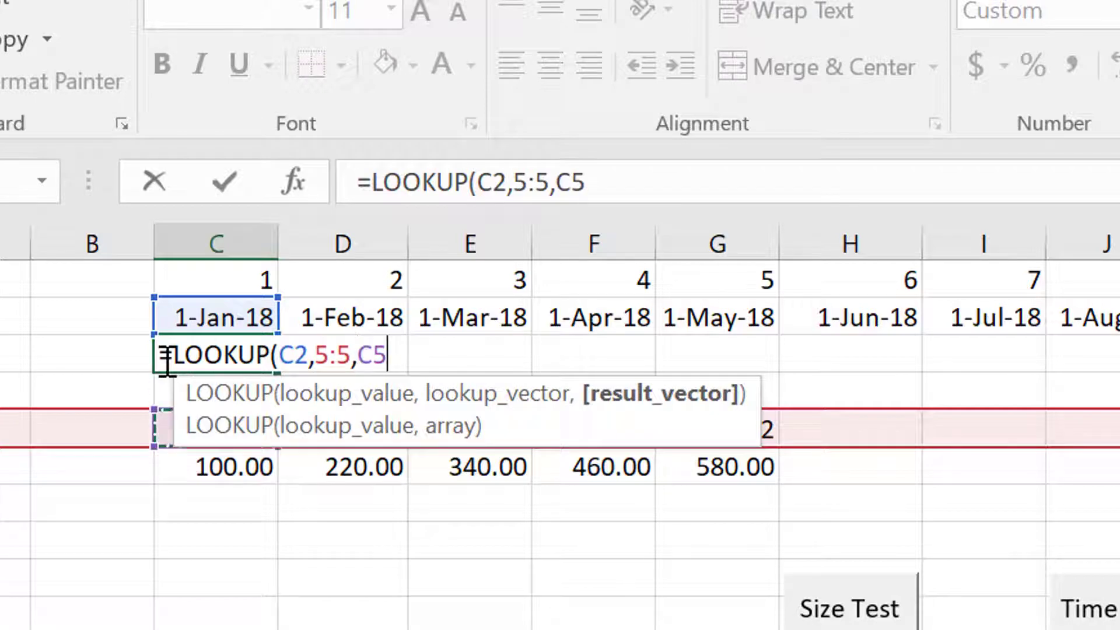
{"action": "key", "text": "Down"}
{"action": "key", "text": "shift+space"}
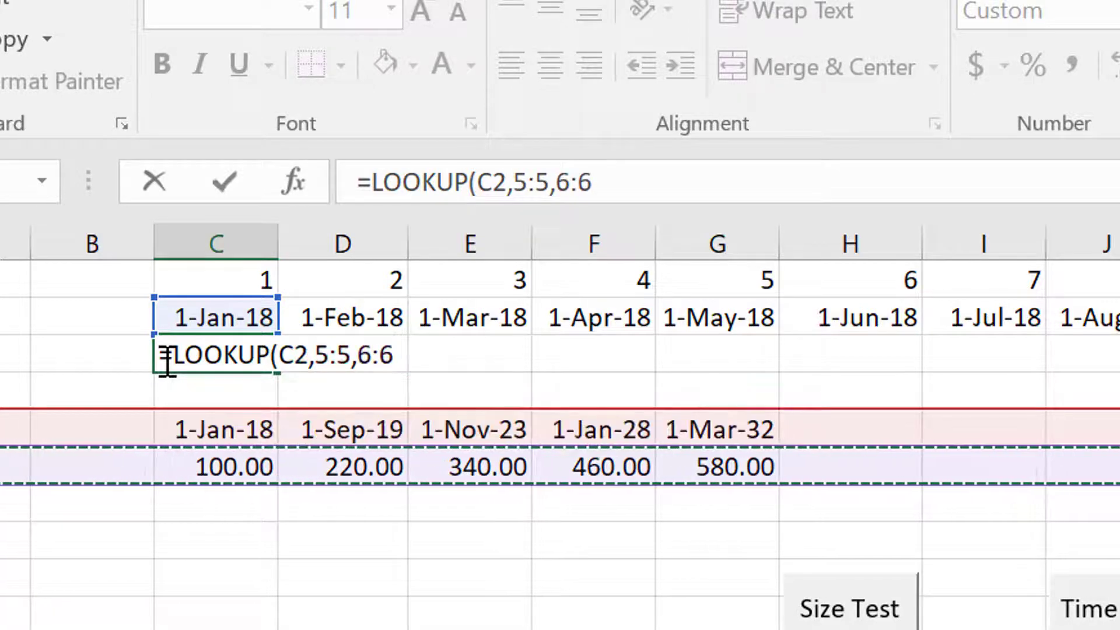
{"action": "key", "text": "Return"}
{"action": "key", "text": "Up"}
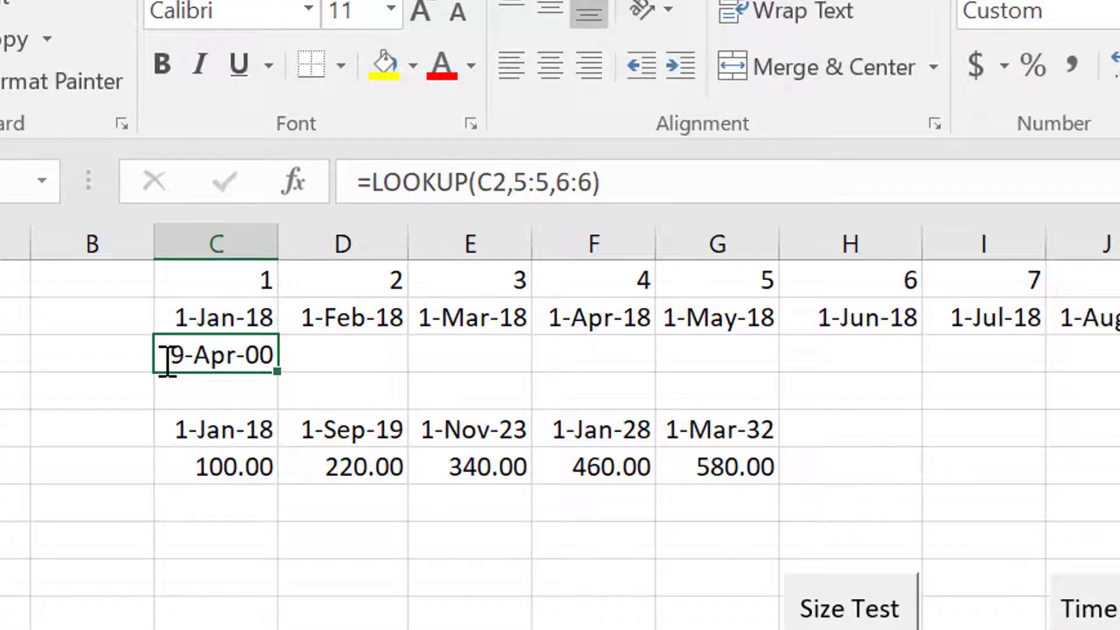
Step: Format C3 as a number with two decimals and fill its formula right across the monthly timeline
{"action": "key", "text": "ctrl+shift+1"}
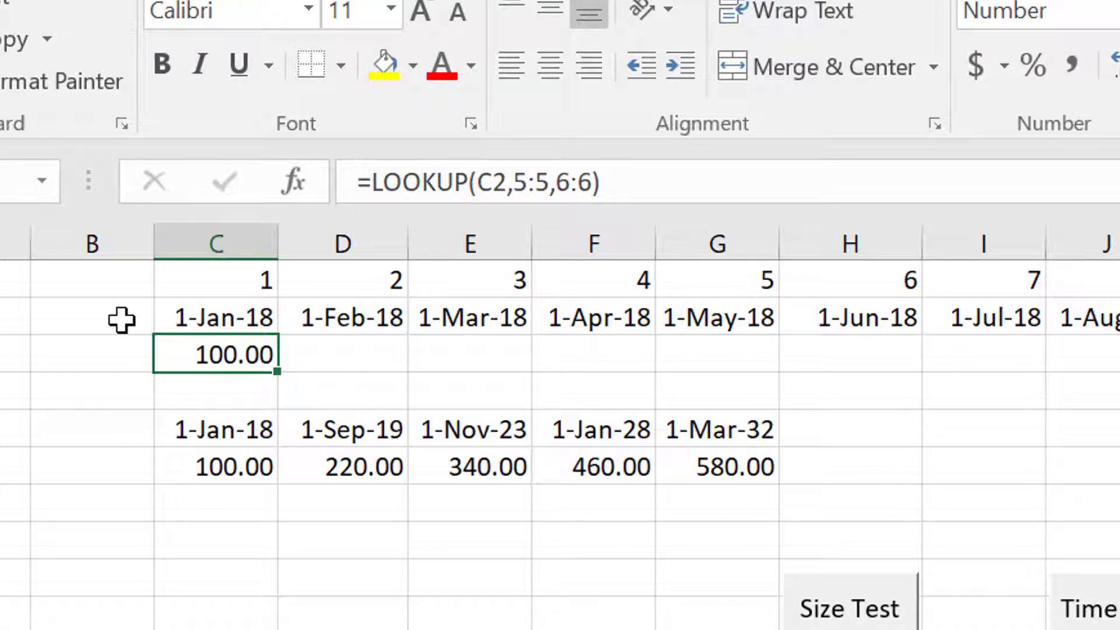
{"action": "key", "text": "ctrl+shift+r"}
Step: Run the size test with the entire-row LOOKUP formulas in place
{"action": "key", "text": "Down"}
{"action": "key", "text": "Down"}
{"action": "key", "text": "Down"}
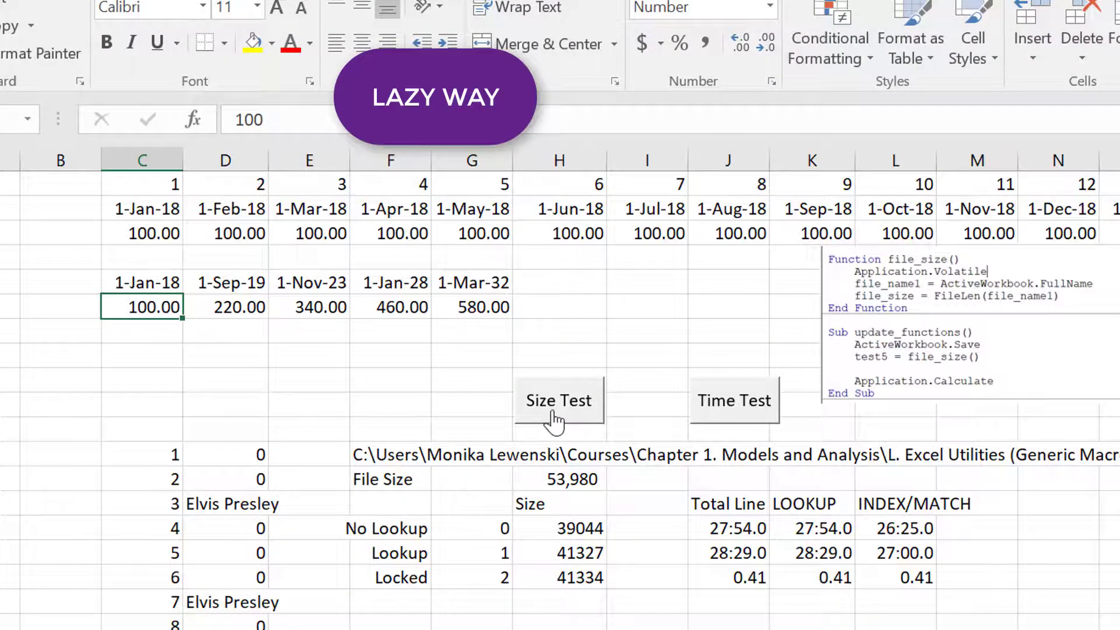
{"action": "left_click", "coordinate": [552, 416]}
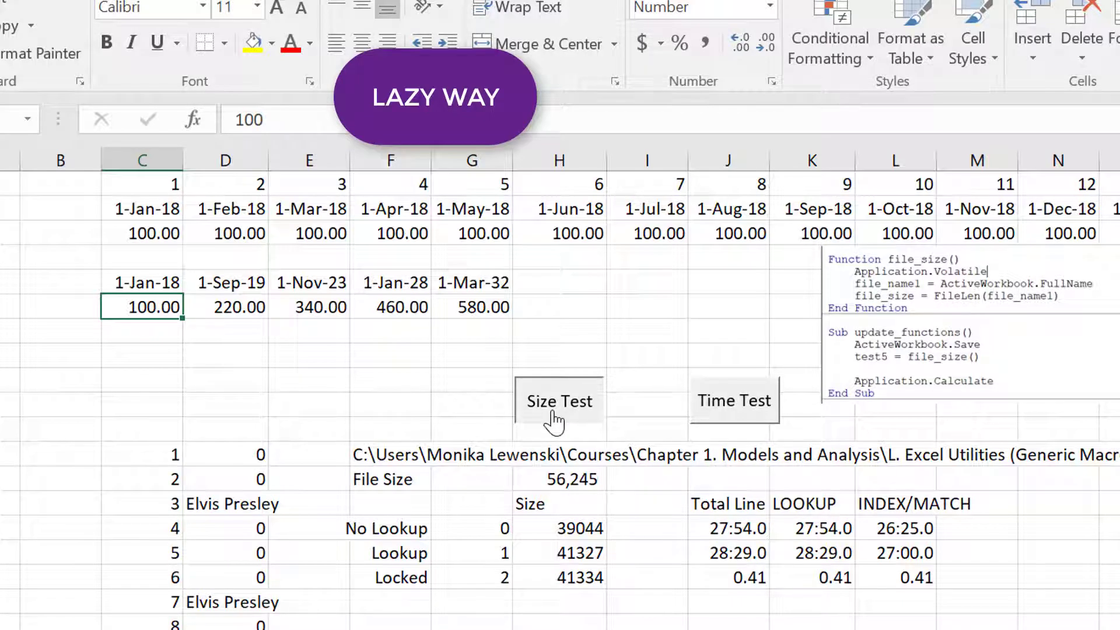
Step: Copy the calculated File Size and paste it as a value into the Size column of the Lookup row
{"action": "key", "text": "Down"}
{"action": "key", "text": "Down"}
{"action": "key", "text": "Down"}
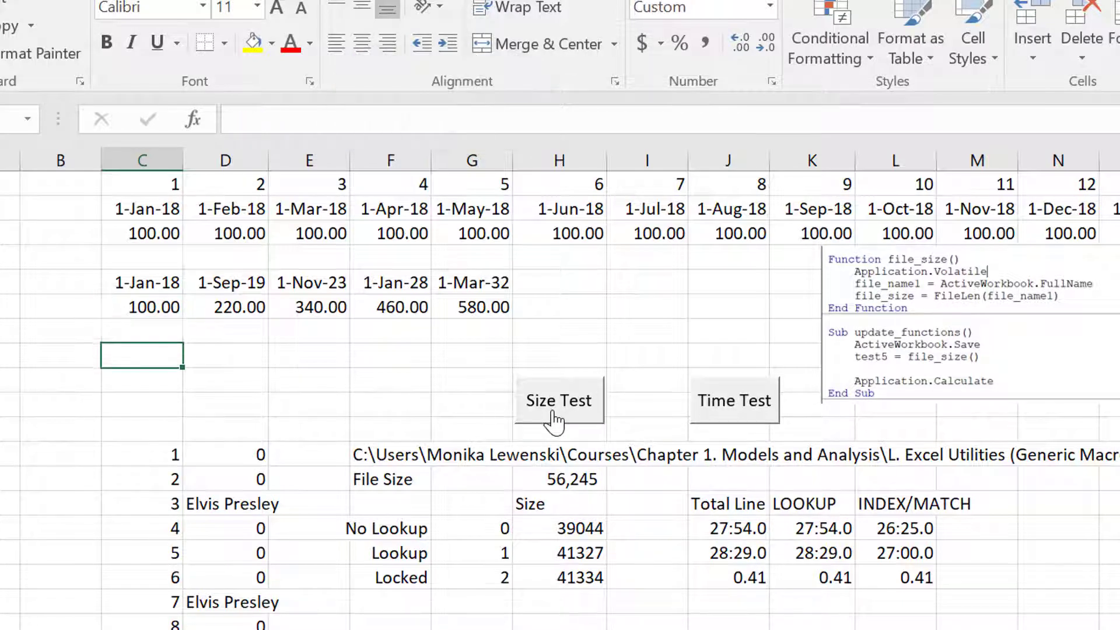
{"action": "key", "text": "Down"}
{"action": "key", "text": "Down"}
{"action": "key", "text": "Down"}
{"action": "key", "text": "Down"}
{"action": "key", "text": "Down"}
{"action": "key", "text": "Down"}
{"action": "key", "text": "Down"}
{"action": "key", "text": "Down"}
{"action": "key", "text": "Right"}
{"action": "key", "text": "Right"}
{"action": "key", "text": "Right"}
{"action": "key", "text": "Right"}
{"action": "key", "text": "Right"}
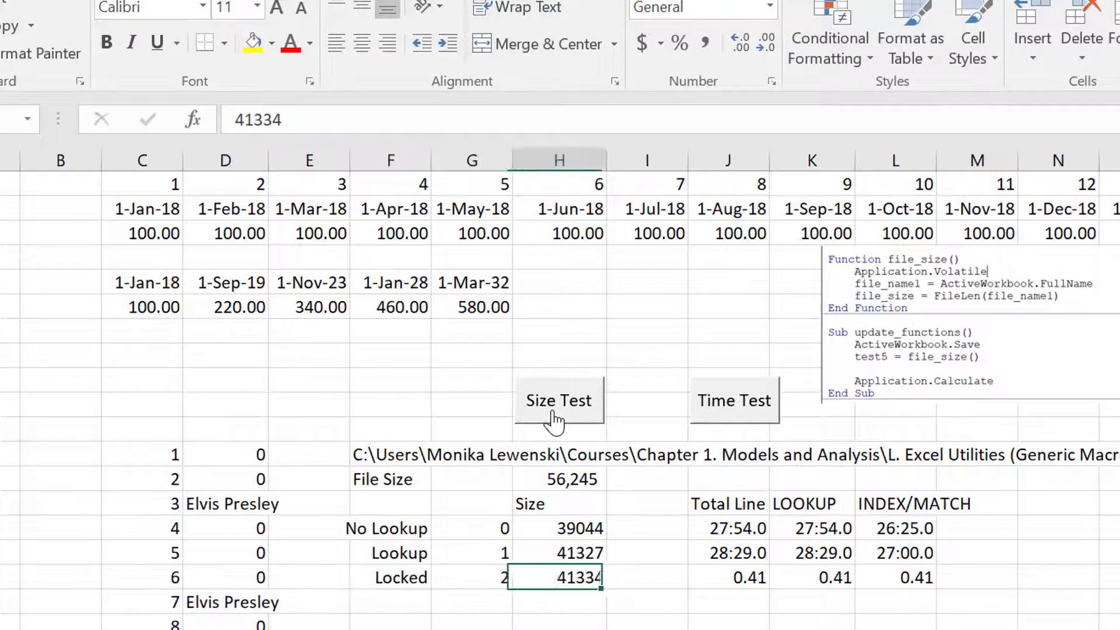
{"action": "key", "text": "Right"}
{"action": "key", "text": "Up"}
{"action": "key", "text": "Up"}
{"action": "key", "text": "Up"}
{"action": "key", "text": "Up"}
{"action": "key", "text": "Left"}
{"action": "key", "text": "ctrl+c"}
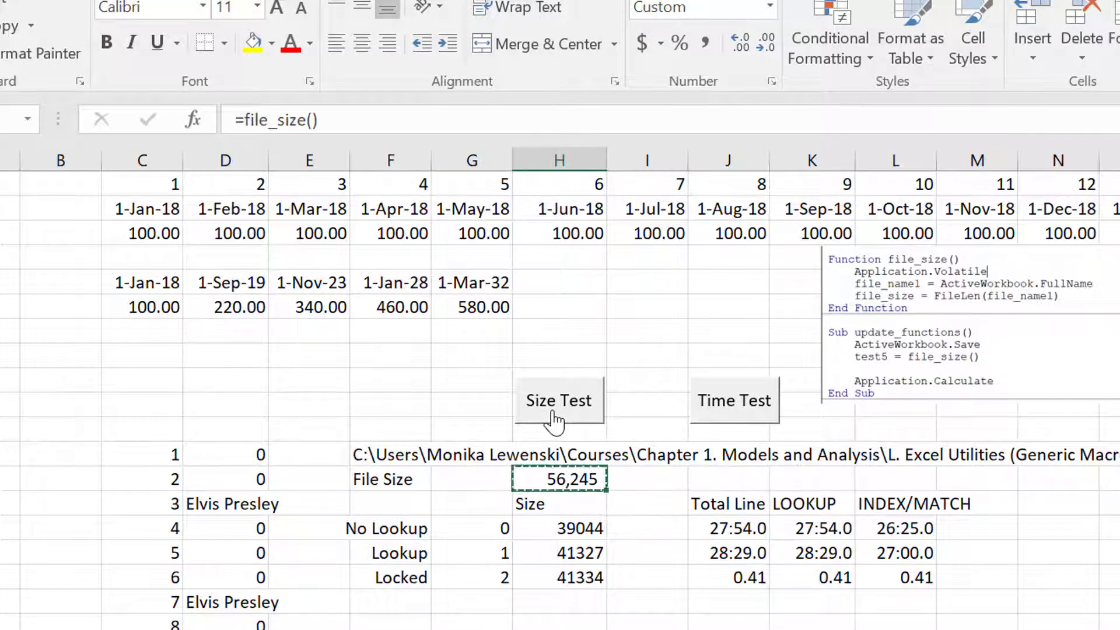
{"action": "key", "text": "Down"}
{"action": "key", "text": "Down"}
{"action": "key", "text": "Down"}
{"action": "key", "text": "ctrl+alt+v"}
{"action": "key", "text": "v"}
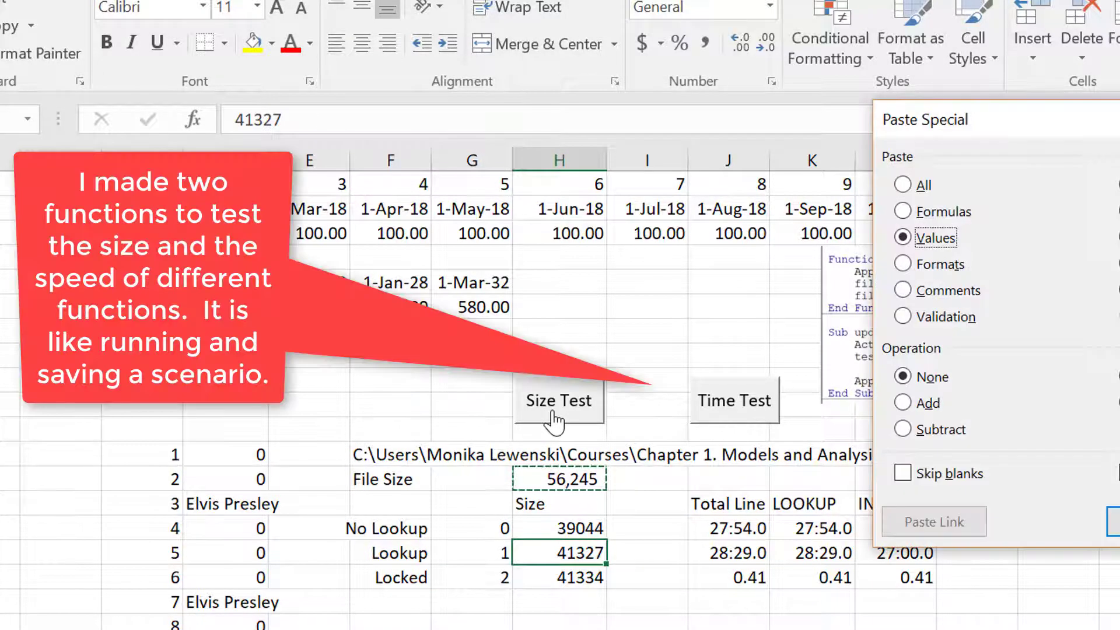
{"action": "key", "text": "Return"}
{"action": "key", "text": "Escape"}
Step: Insert a blank row above the LOOKUP formulas in row 3
{"action": "key", "text": "Up"}
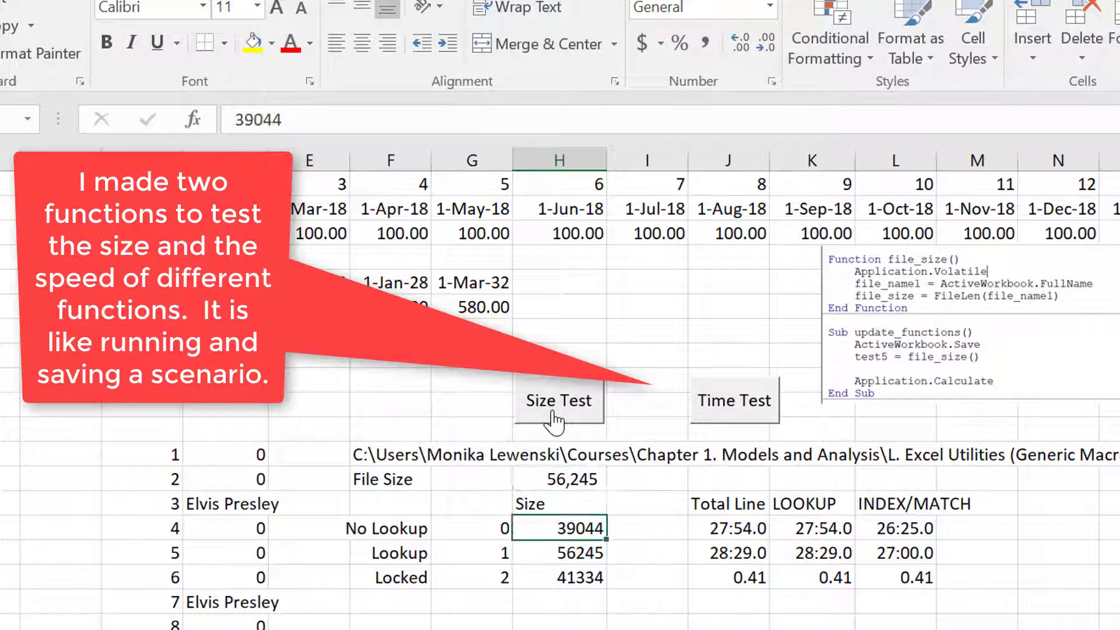
{"action": "key", "text": "Up"}
{"action": "key", "text": "ctrl+Home"}
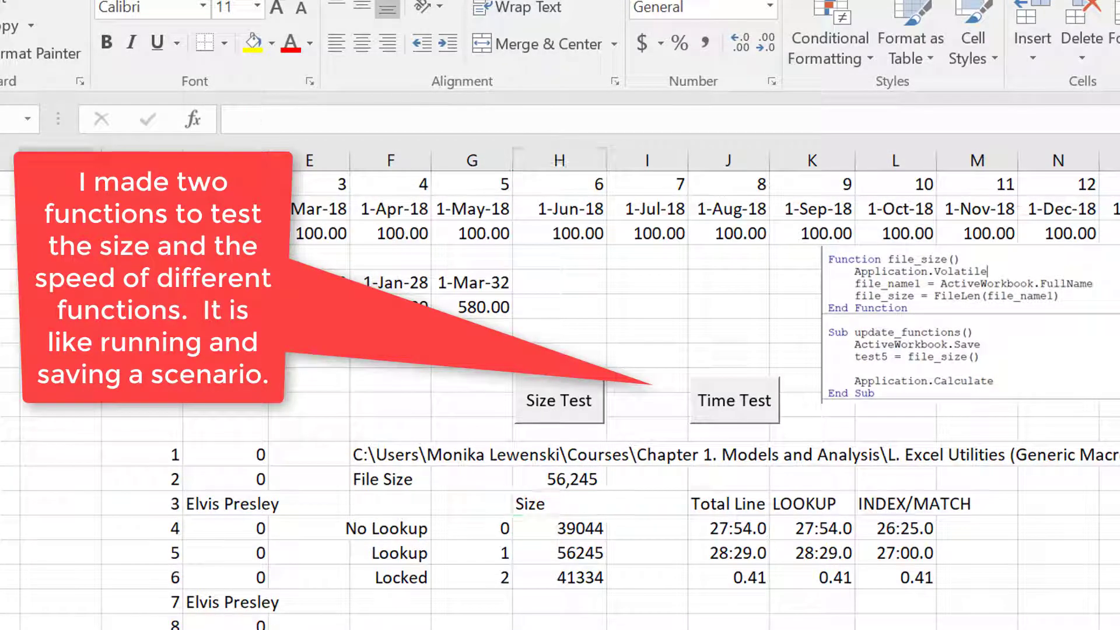
{"action": "key", "text": "Down"}
{"action": "key", "text": "Down"}
{"action": "key", "text": "Right"}
{"action": "key", "text": "Right"}
{"action": "key", "text": "shift+space"}
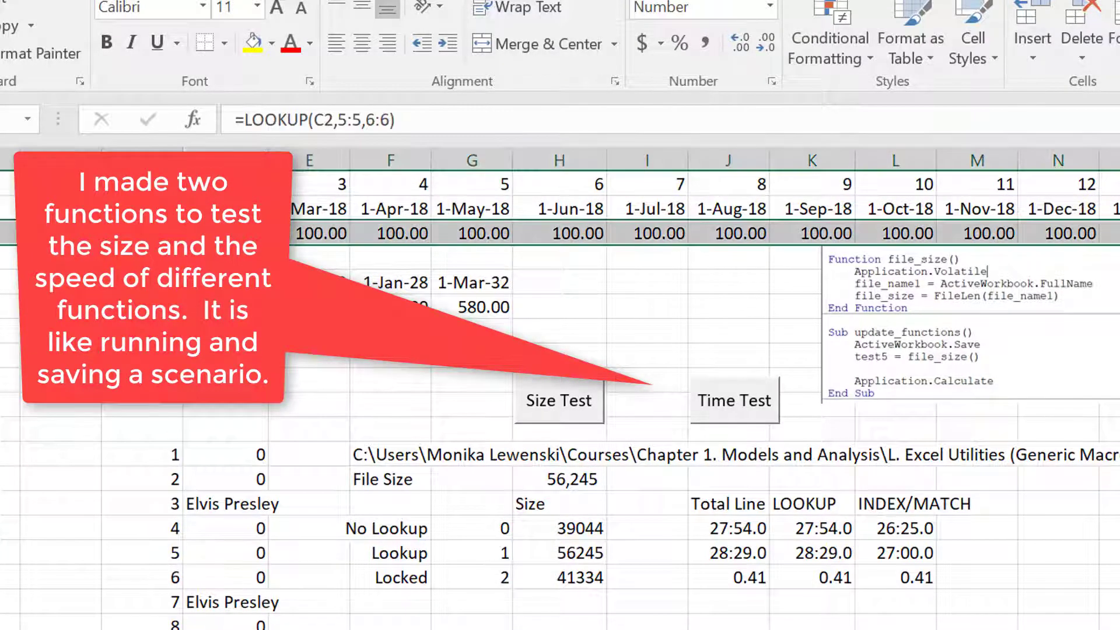
{"action": "key", "text": "ctrl+shift+equal"}
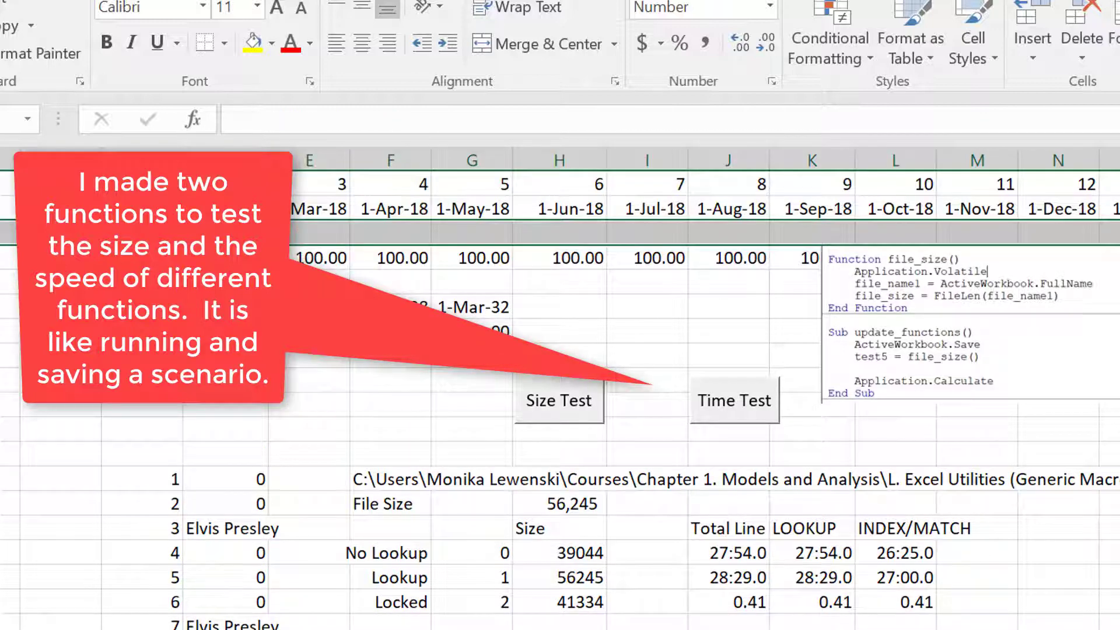
Step: Delete the entire row 4 containing the LOOKUP formulas and return to the blank cell C3
{"action": "key", "text": "Down"}
{"action": "key", "text": "shift+space"}
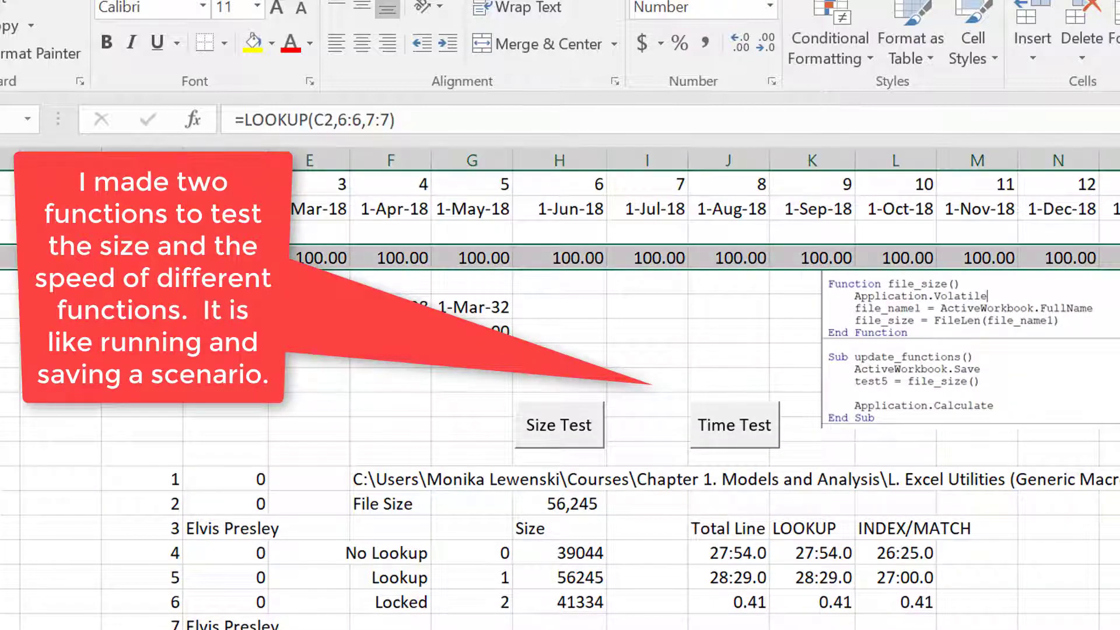
{"action": "type", "text": "="}
{"action": "key", "text": "Up"}
{"action": "key", "text": "Escape"}
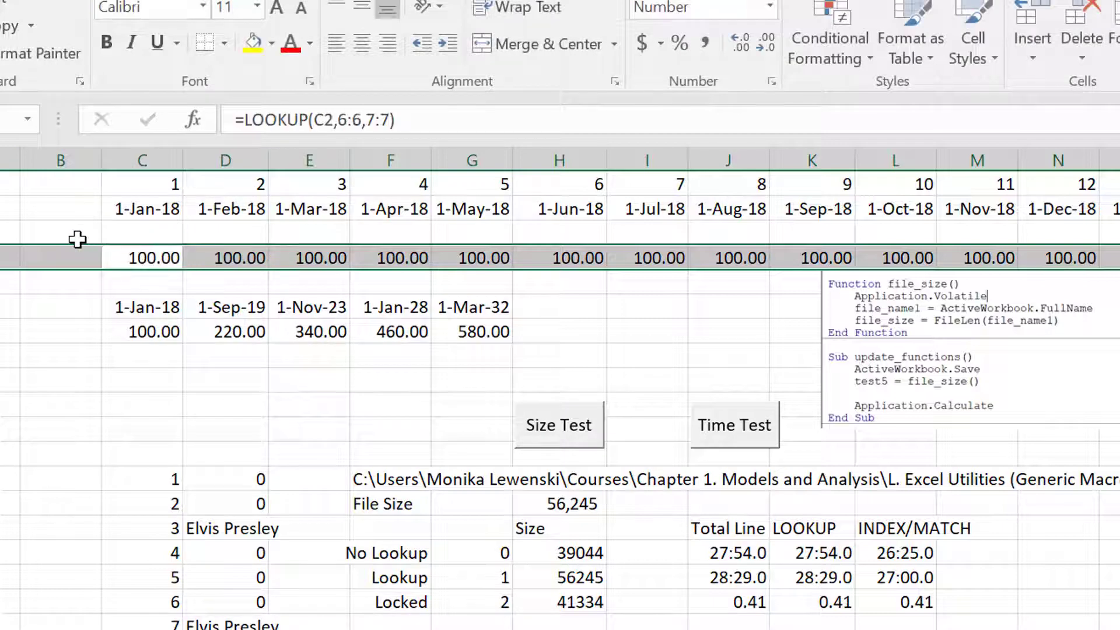
{"action": "key", "text": "ctrl+minus"}
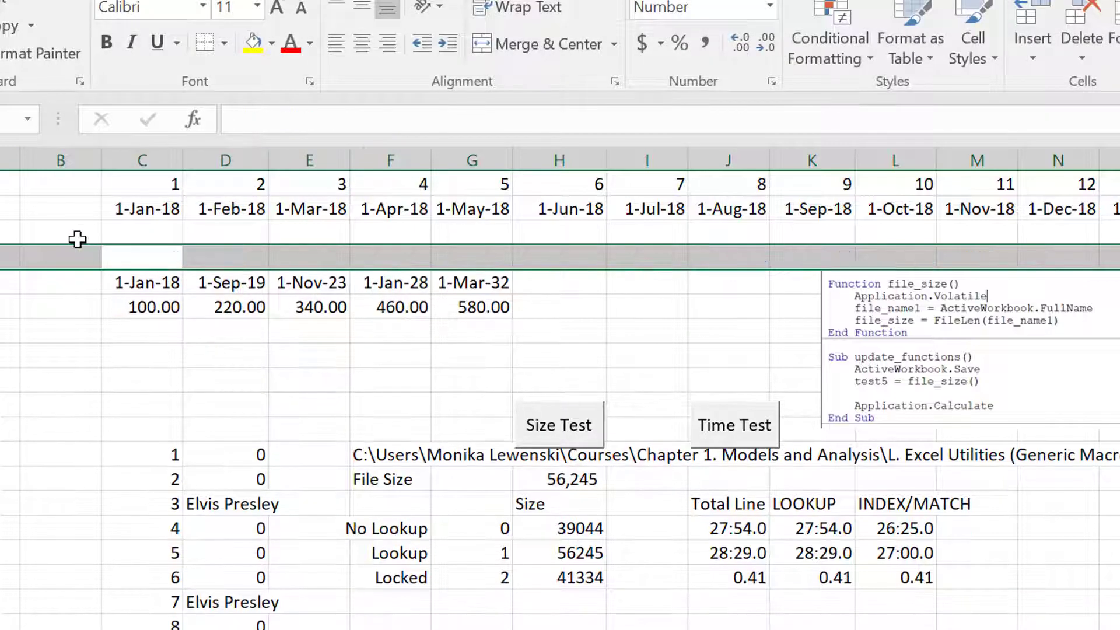
{"action": "key", "text": "Up"}
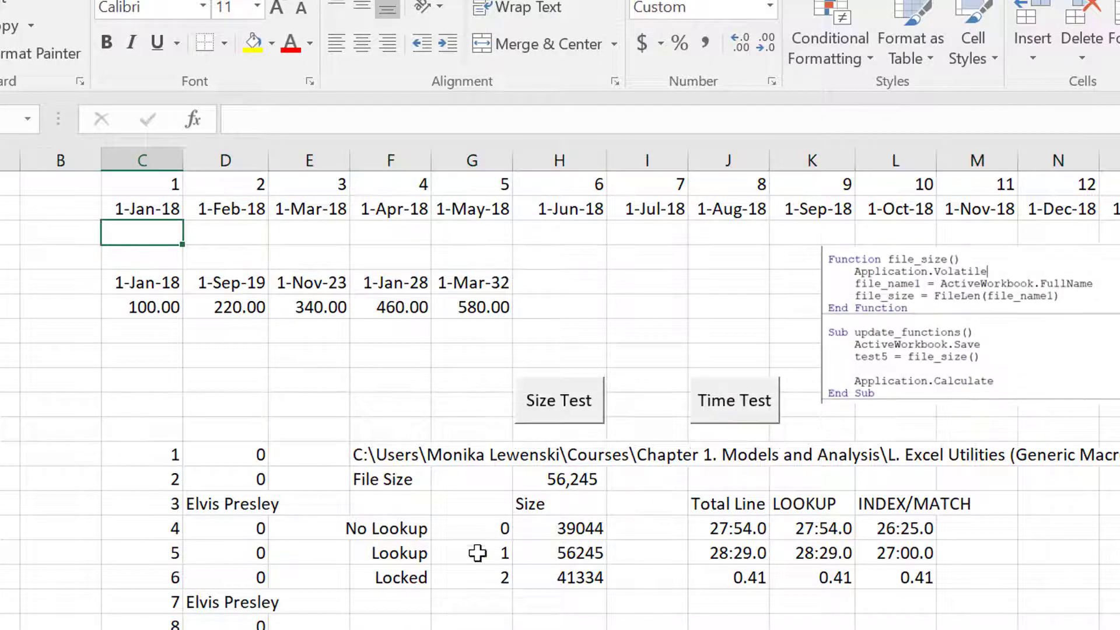
Step: Run the size test without LOOKUP formulas and paste the calculated File Size as a value into the Size column of the No Lookup row
{"action": "left_click", "coordinate": [549, 403]}
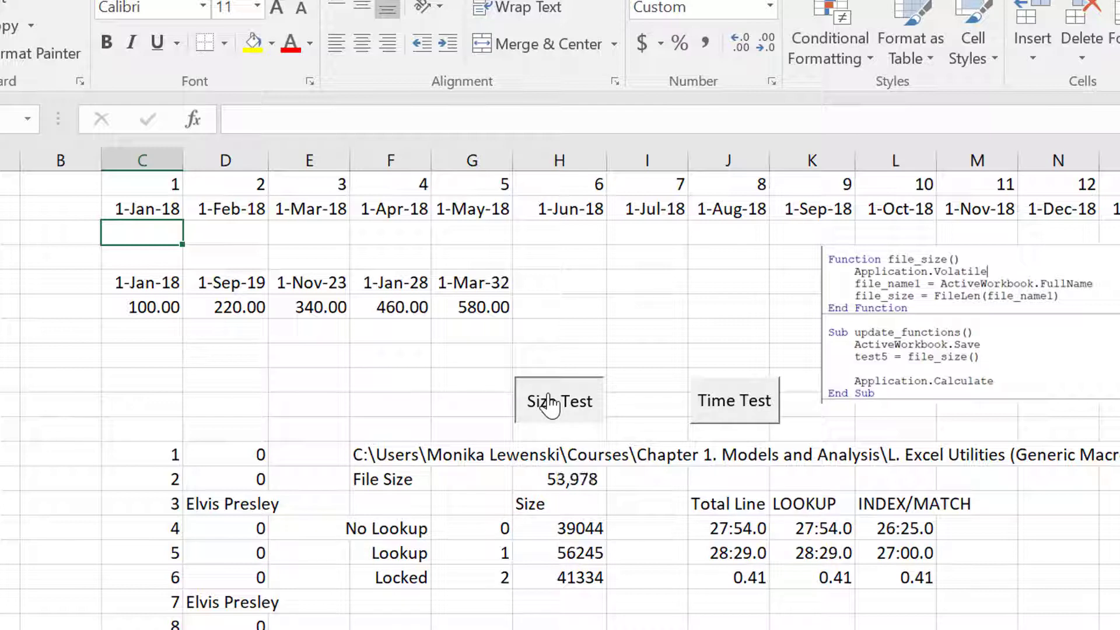
{"action": "key", "text": "Down"}
{"action": "key", "text": "Down"}
{"action": "key", "text": "Down"}
{"action": "key", "text": "Down"}
{"action": "key", "text": "Down"}
{"action": "key", "text": "Down"}
{"action": "key", "text": "Down"}
{"action": "key", "text": "Down"}
{"action": "key", "text": "Down"}
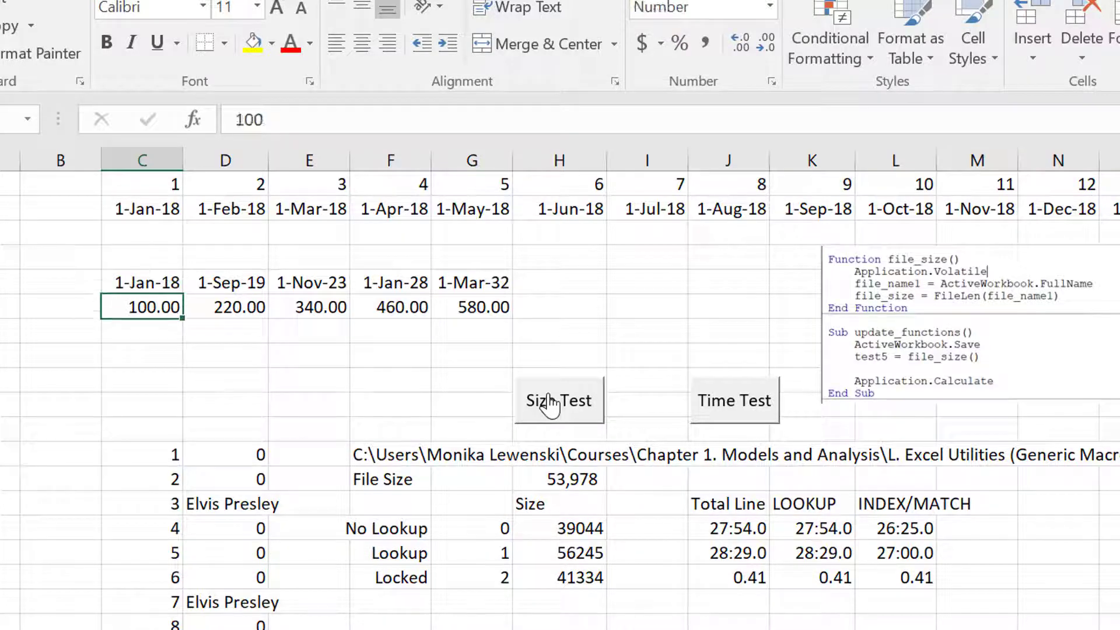
{"action": "key", "text": "Down"}
{"action": "key", "text": "Right"}
{"action": "key", "text": "Right"}
{"action": "key", "text": "Right"}
{"action": "key", "text": "Right"}
{"action": "key", "text": "Right"}
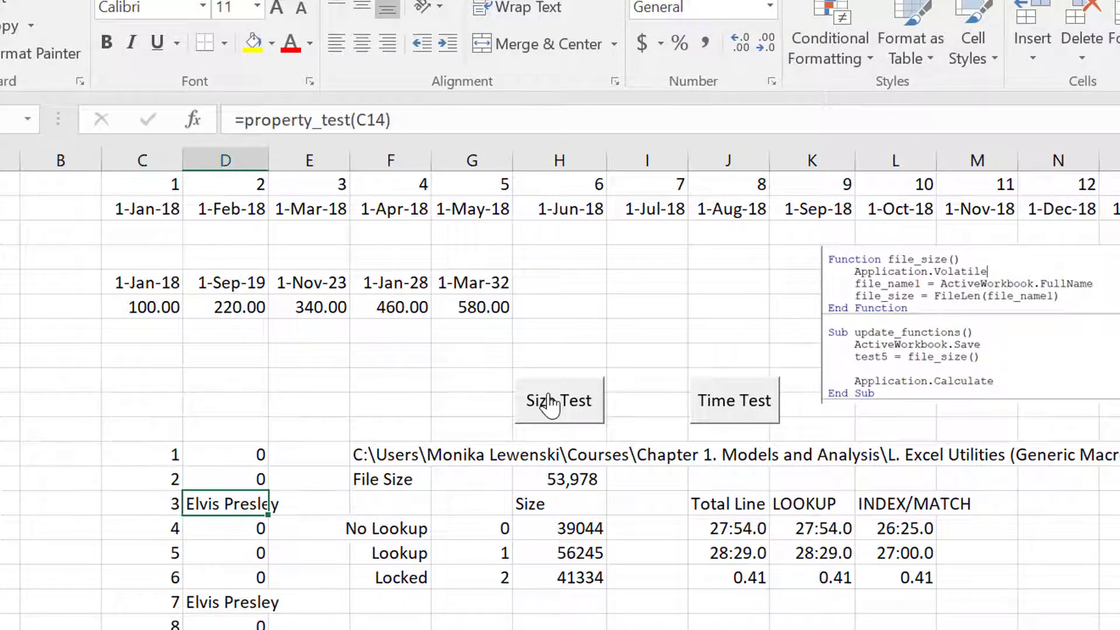
{"action": "key", "text": "Up"}
{"action": "key", "text": "ctrl+c"}
{"action": "key", "text": "Down"}
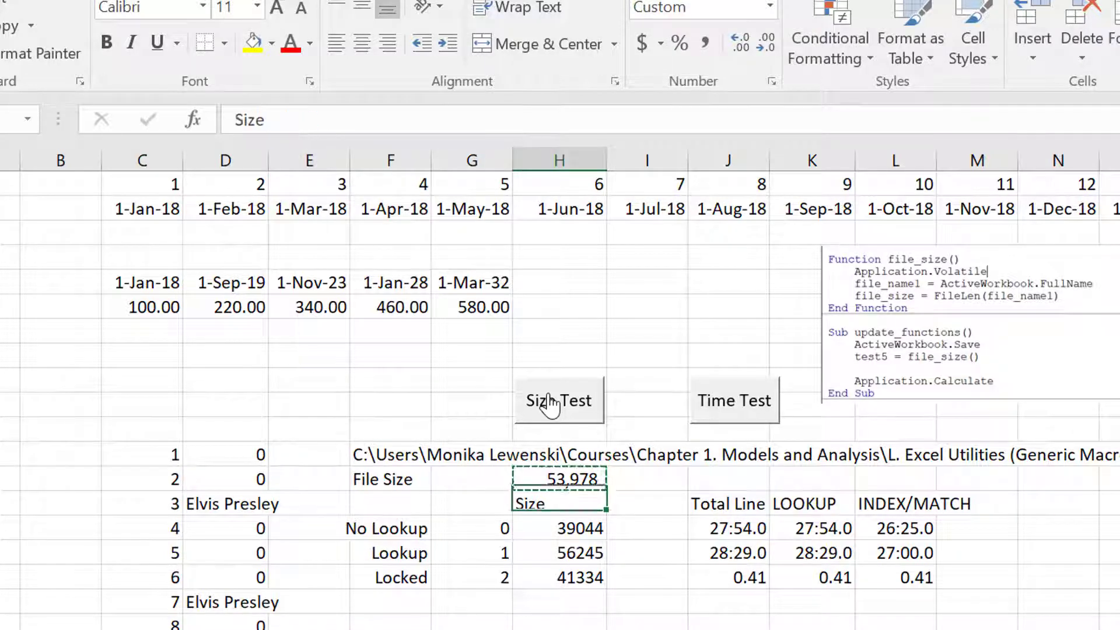
{"action": "key", "text": "Down"}
{"action": "key", "text": "Down"}
{"action": "key", "text": "Up"}
{"action": "key", "text": "ctrl+alt+v"}
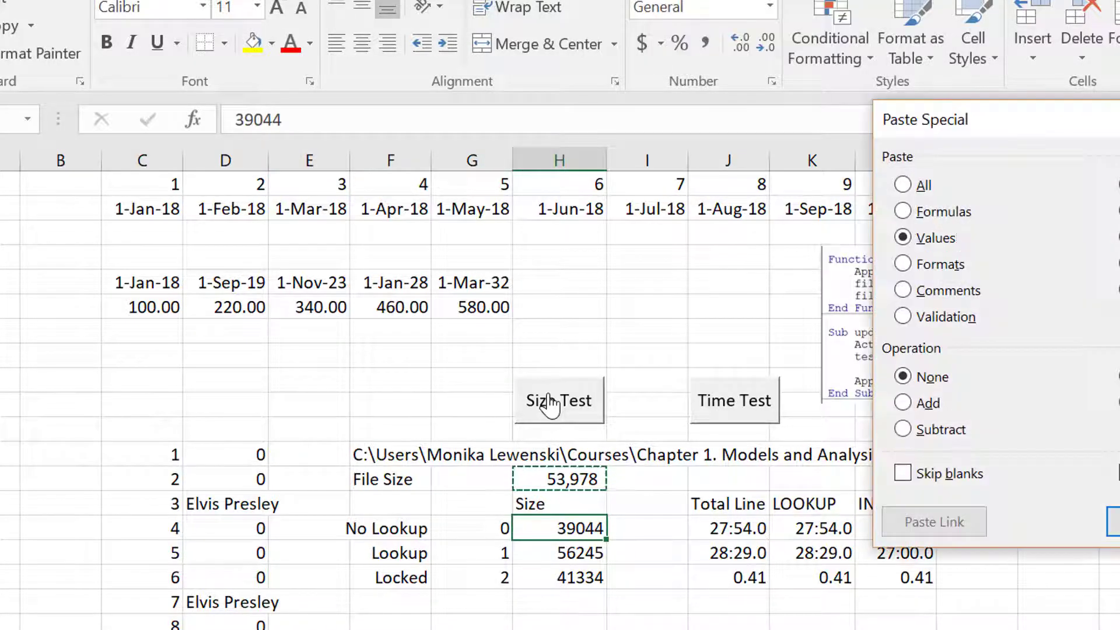
{"action": "key", "text": "Return"}
{"action": "key", "text": "Escape"}
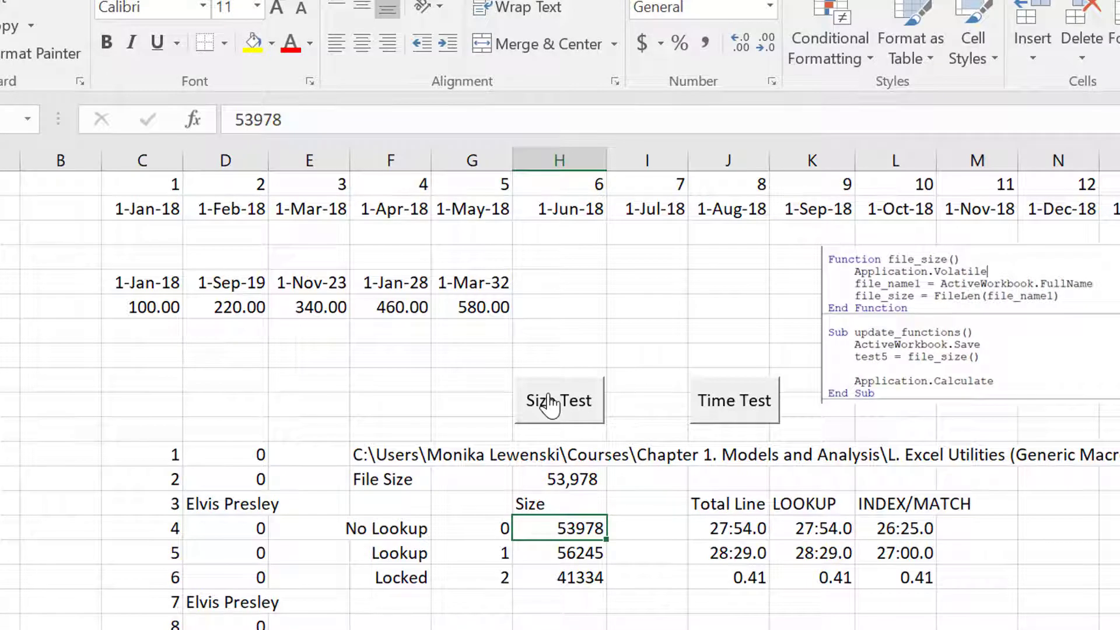
Step: Begin a LOOKUP formula in C3 with C2 as the lookup value and the locked range $C$5:$G$5 as the lookup vector
{"action": "key", "text": "Left"}
{"action": "key", "text": "Down"}
{"action": "key", "text": "Right"}
{"action": "key", "text": "Up"}
{"action": "key", "text": "Up"}
{"action": "key", "text": "Up"}
{"action": "key", "text": "Up"}
{"action": "key", "text": "Up"}
{"action": "key", "text": "Up"}
{"action": "key", "text": "Up"}
{"action": "key", "text": "Up"}
{"action": "key", "text": "Up"}
{"action": "key", "text": "Up"}
{"action": "key", "text": "Up"}
{"action": "key", "text": "Up"}
{"action": "key", "text": "Up"}
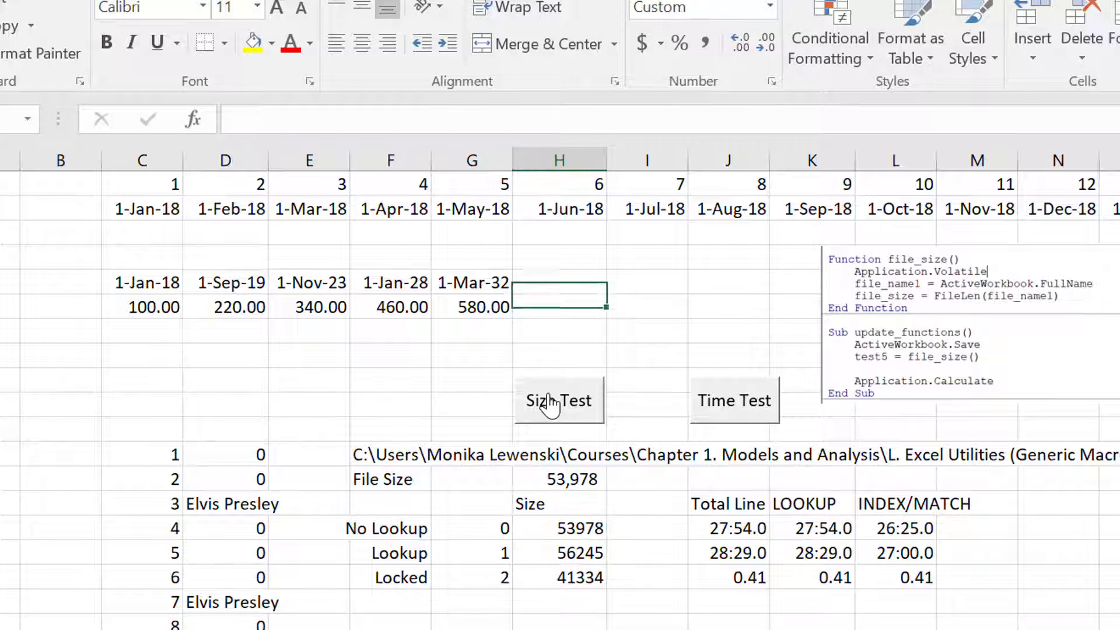
{"action": "key", "text": "Left"}
{"action": "key", "text": "Left"}
{"action": "key", "text": "Left"}
{"action": "key", "text": "Left"}
{"action": "key", "text": "Left"}
{"action": "type", "text": "=loo"}
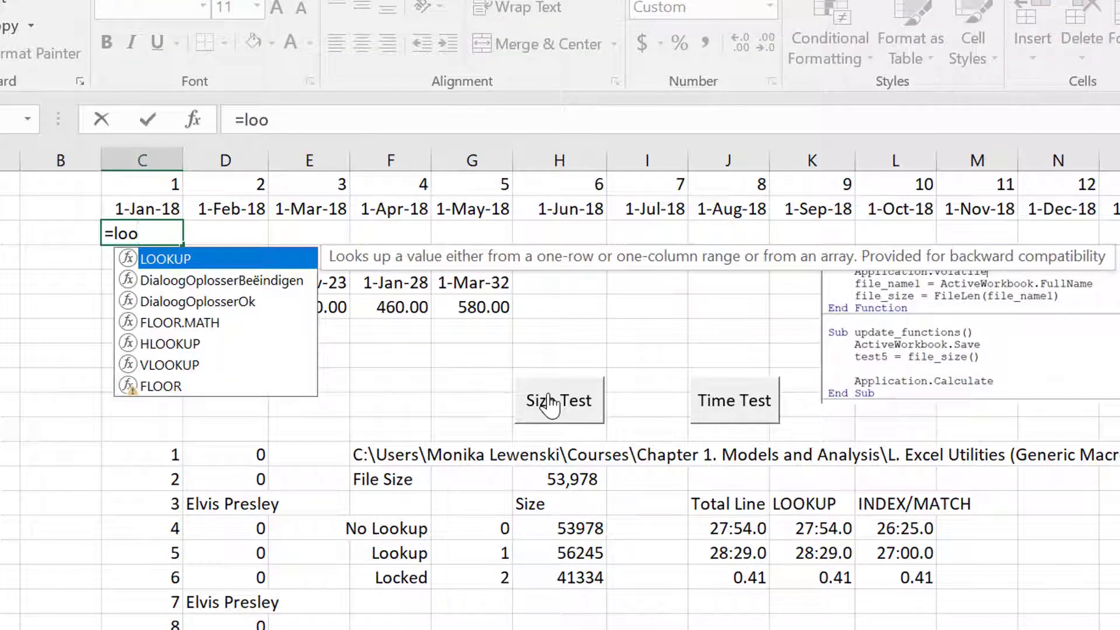
{"action": "key", "text": "Tab"}
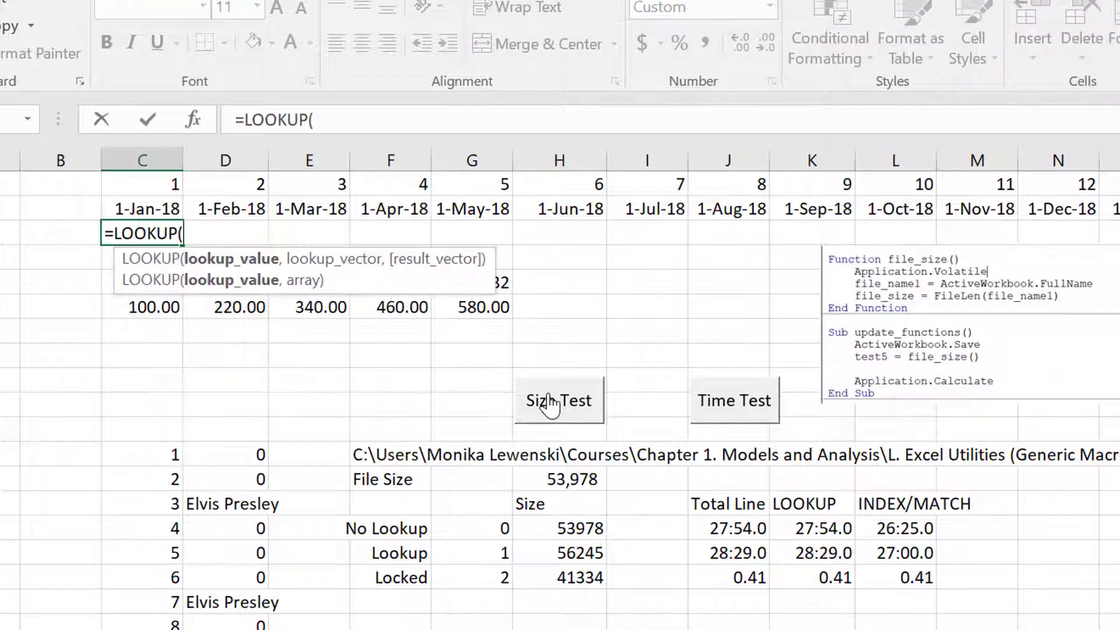
{"action": "key", "text": "Up"}
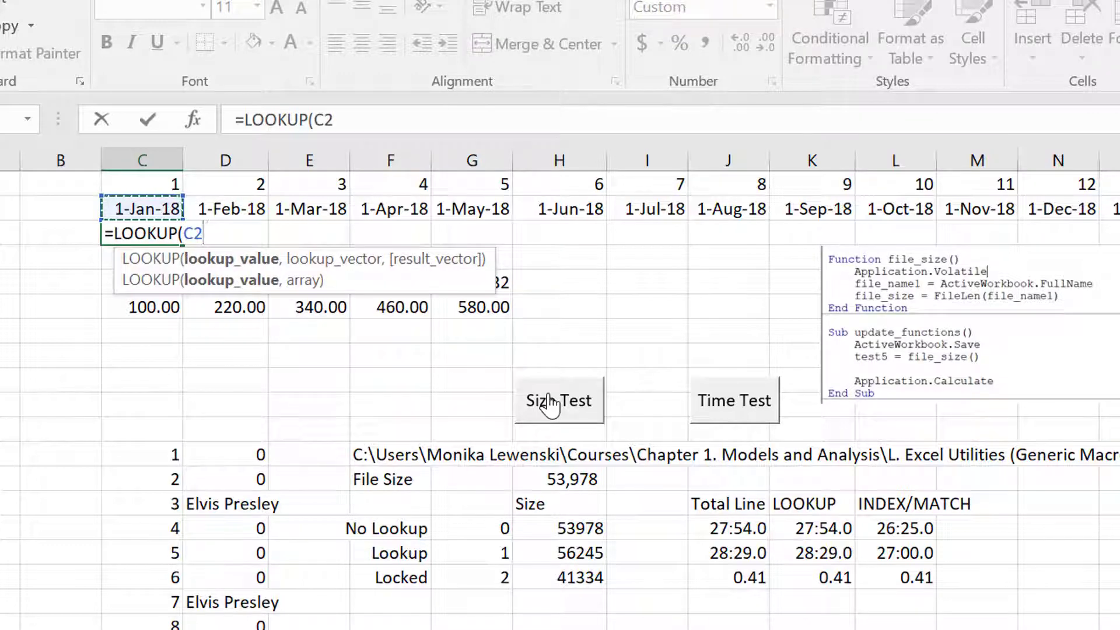
{"action": "type", "text": ","}
{"action": "key", "text": "Down"}
{"action": "key", "text": "Down"}
{"action": "key", "text": "shift+Right"}
{"action": "key", "text": "shift+Right"}
{"action": "key", "text": "shift+Right"}
{"action": "key", "text": "shift+Right"}
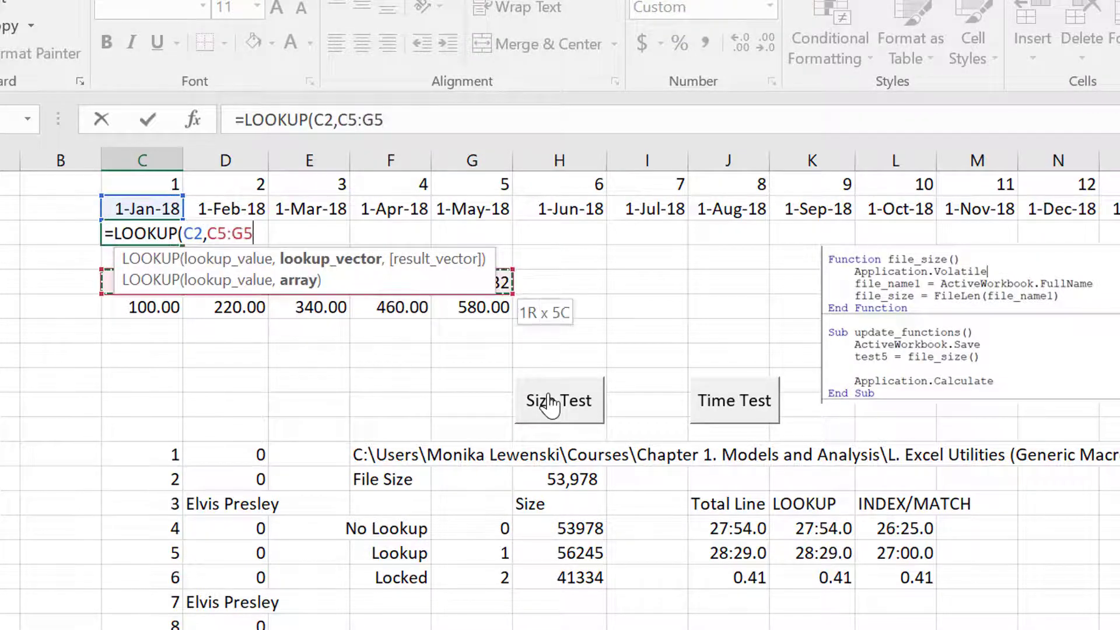
{"action": "key", "text": "F4"}
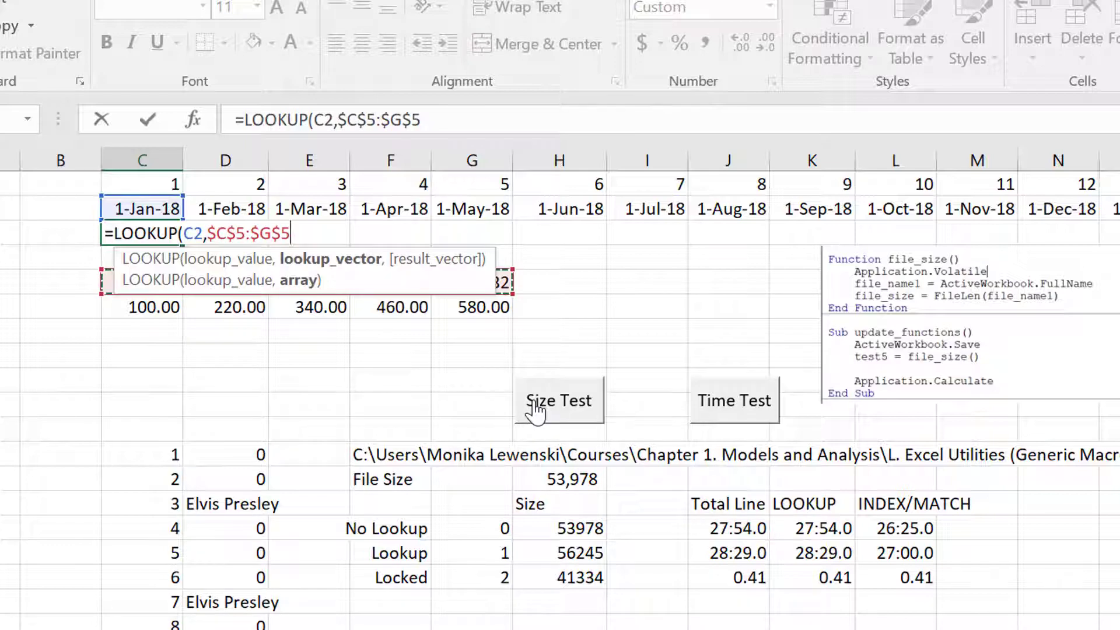
{"action": "type", "text": ";"}
{"action": "key", "text": "Return"}
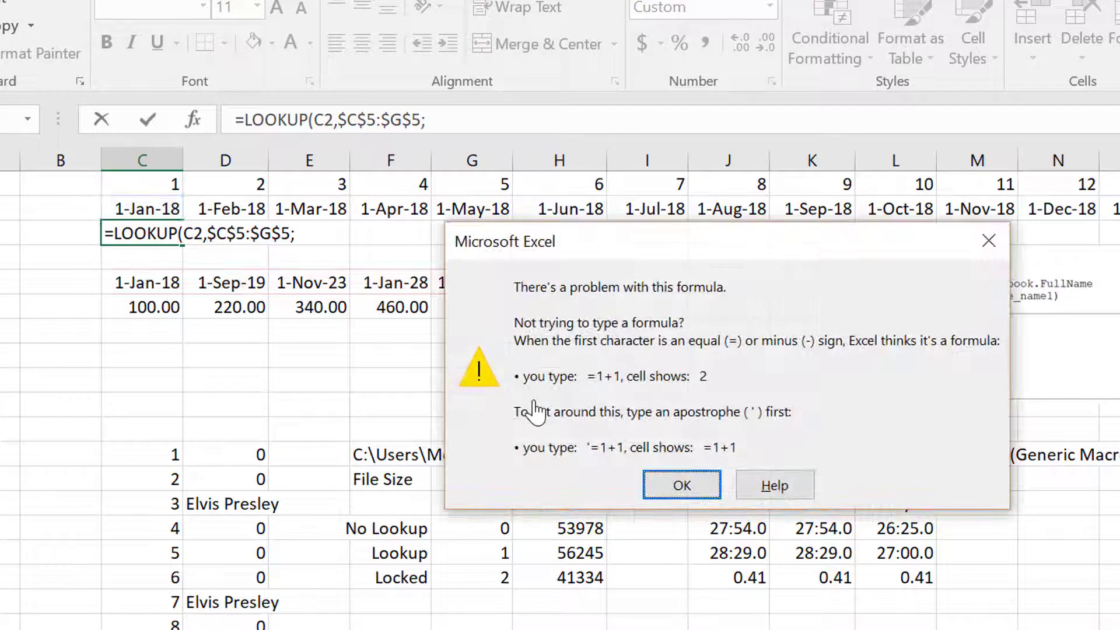
{"action": "key", "text": "Return"}
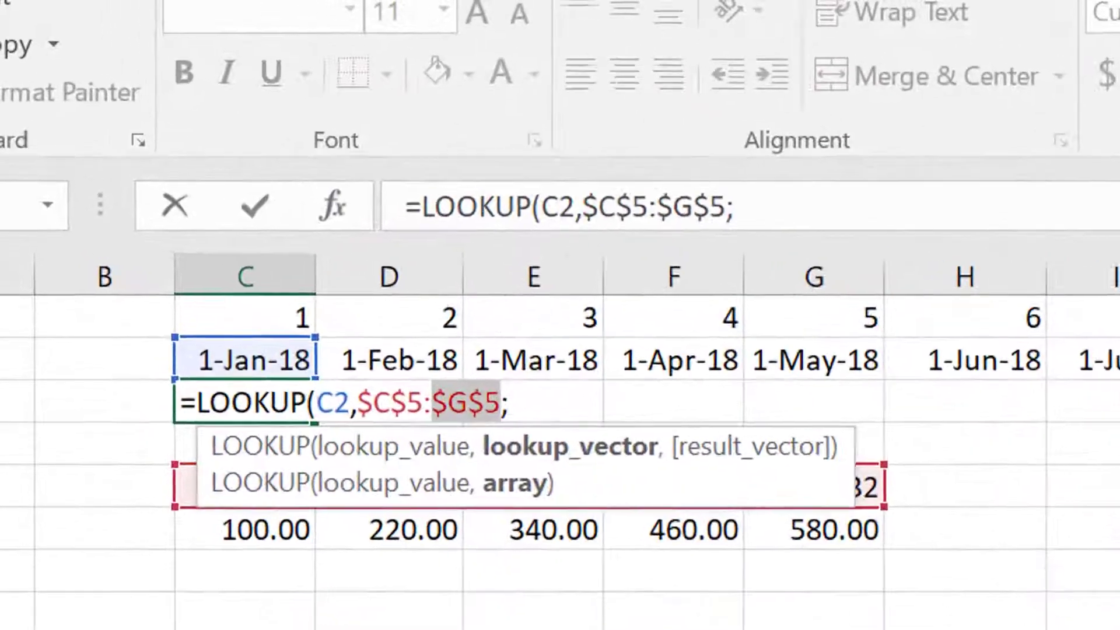
{"action": "key", "text": "BackSpace"}
{"action": "type", "text": ","}
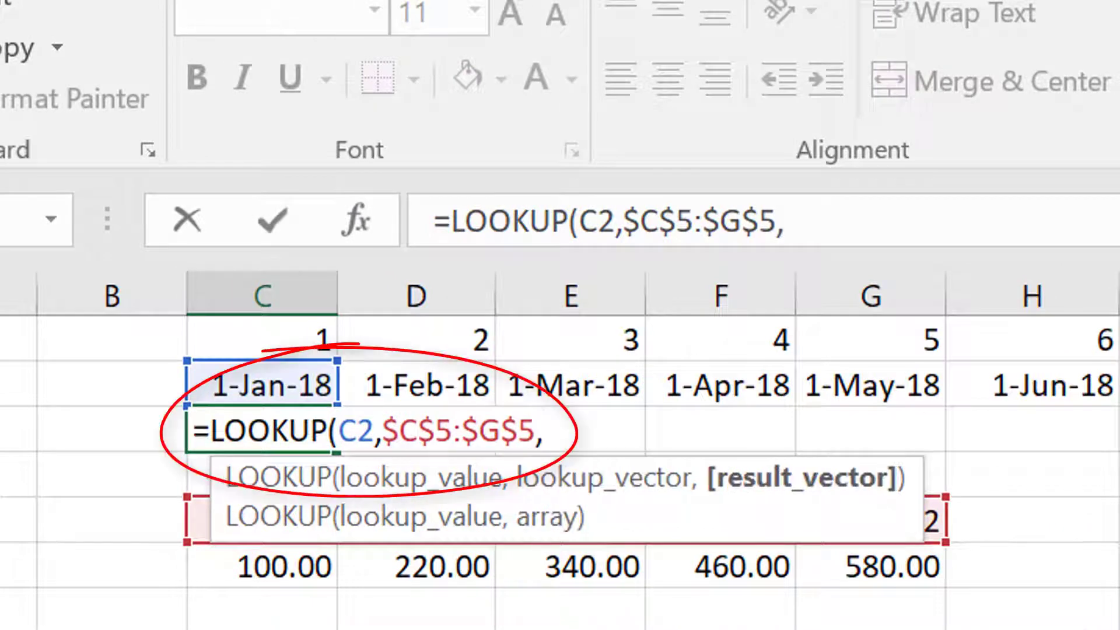
Step: Complete the LOOKUP formula in C3 with the locked range $C$6:$G$6 as the result vector
{"action": "left_click_drag", "start_coordinate": [234, 566], "coordinate": [875, 565]}
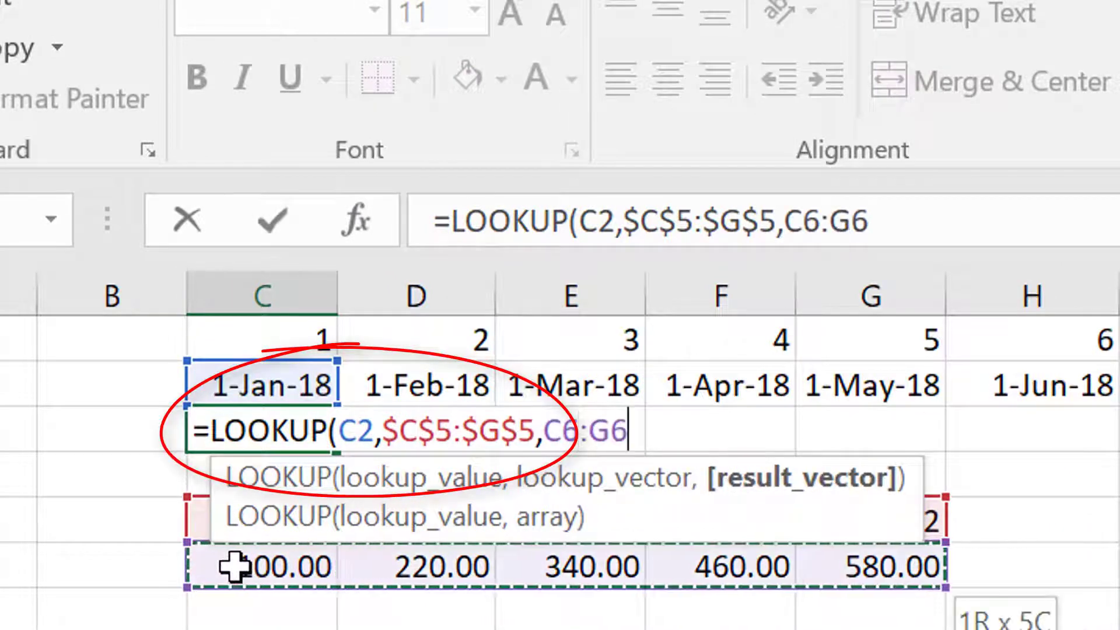
{"action": "key", "text": "F4"}
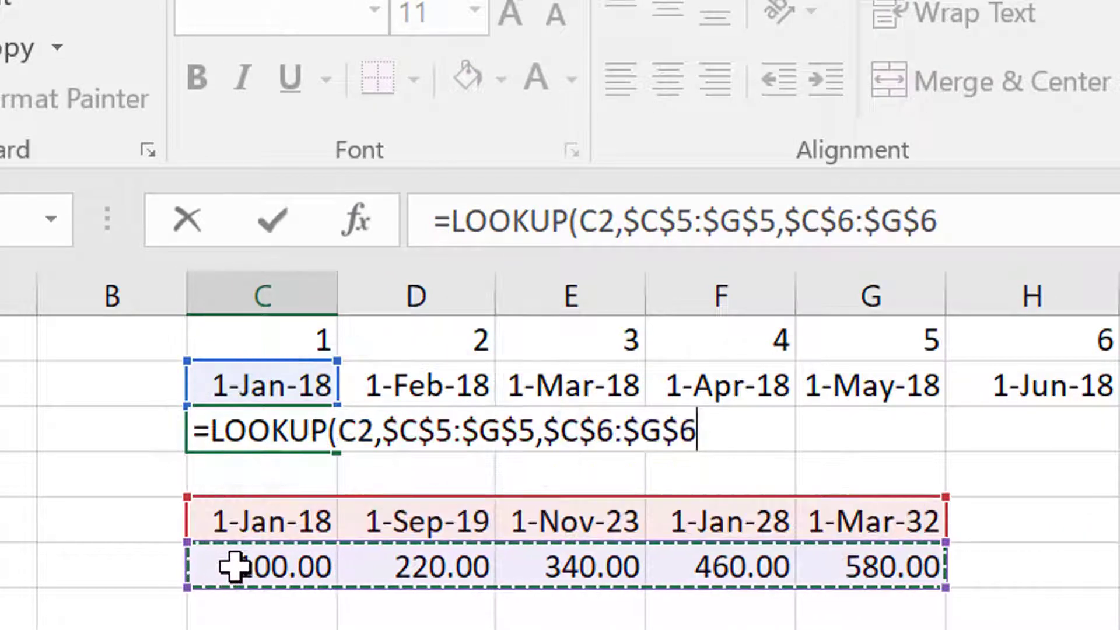
{"action": "key", "text": "Return"}
Step: Format C3 as a number with two decimals and fill its LOOKUP formula across the rest of row 3
{"action": "key", "text": "Up"}
{"action": "key", "text": "ctrl+shift+1"}
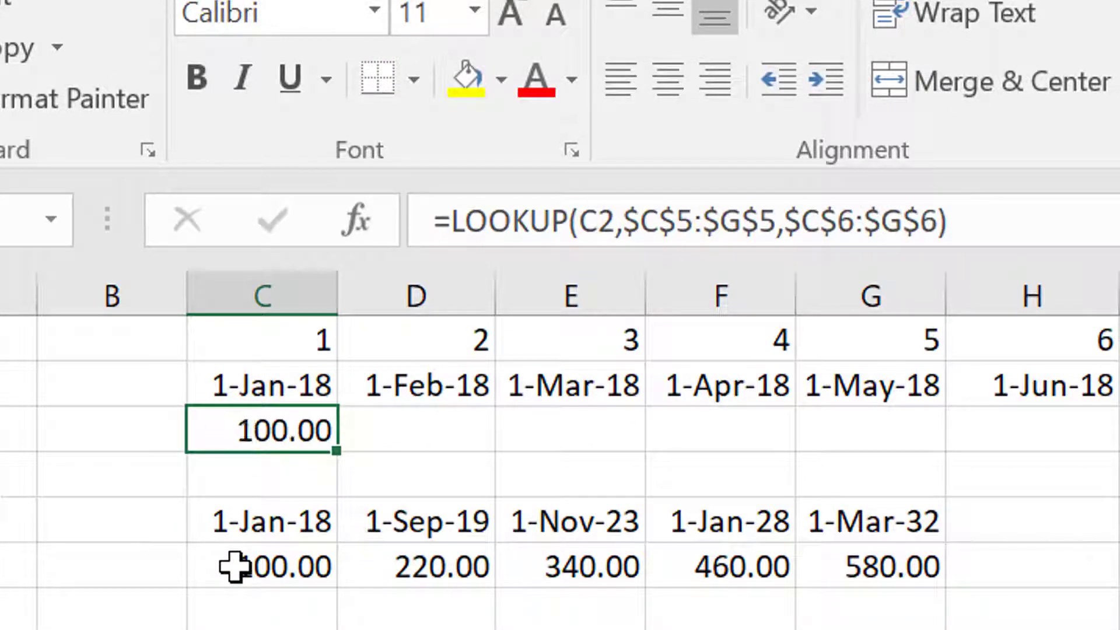
{"action": "key", "text": "ctrl+shift+Right"}
{"action": "key", "text": "ctrl+r"}
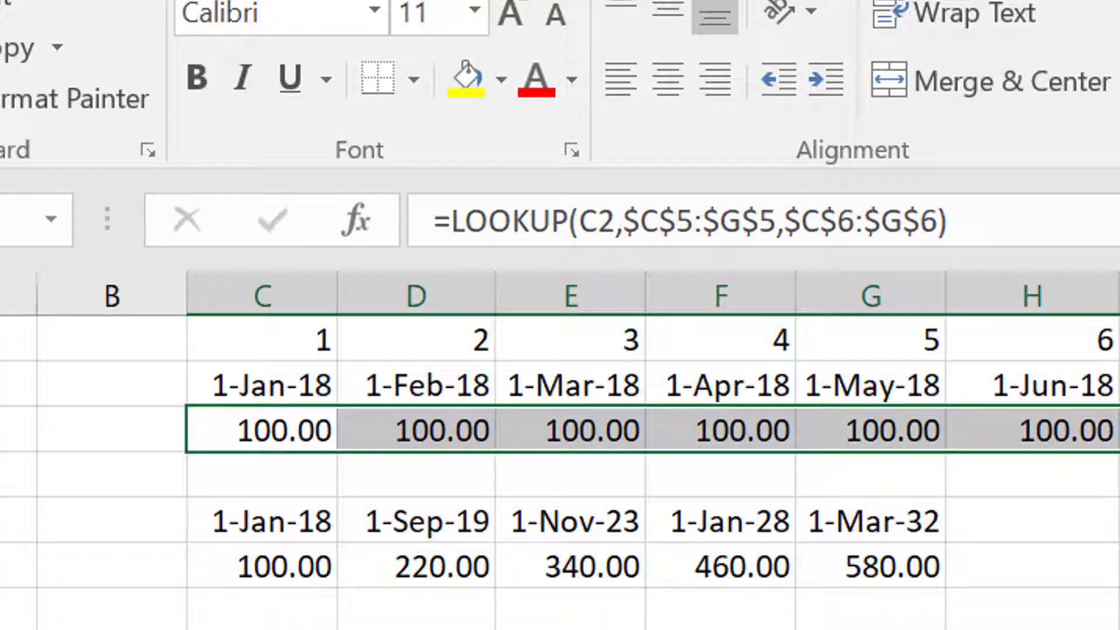
Step: Run the size test with the locked LOOKUP formulas and paste the calculated File Size as a value into the Locked row
{"action": "left_click", "coordinate": [721, 629]}
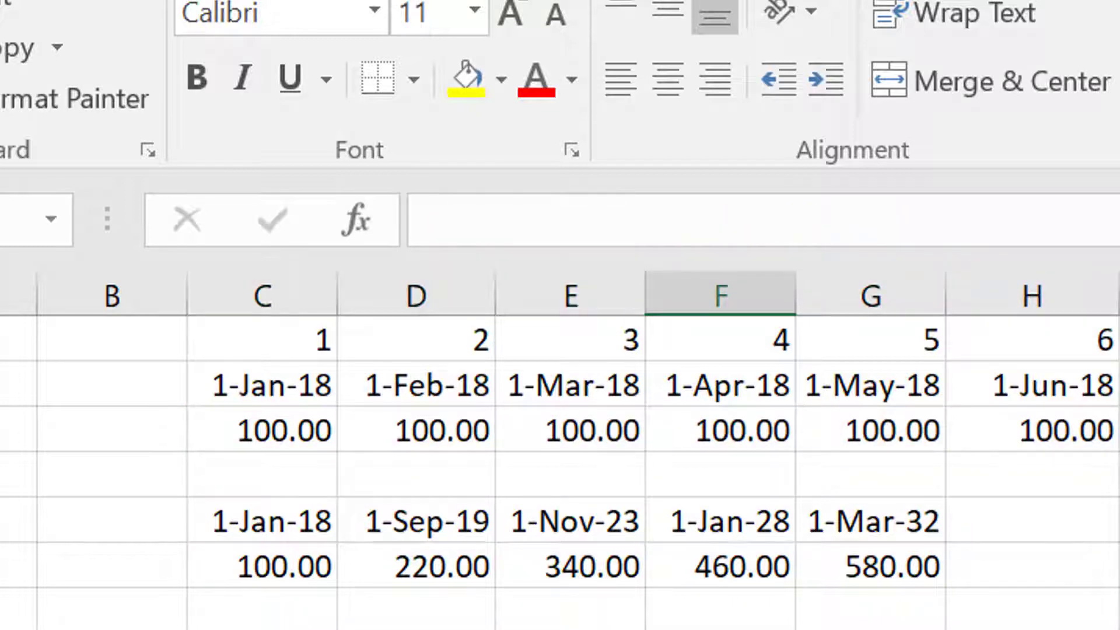
{"action": "left_click", "coordinate": [1031, 627]}
{"action": "key", "text": "Down"}
{"action": "key", "text": "Down"}
{"action": "key", "text": "Down"}
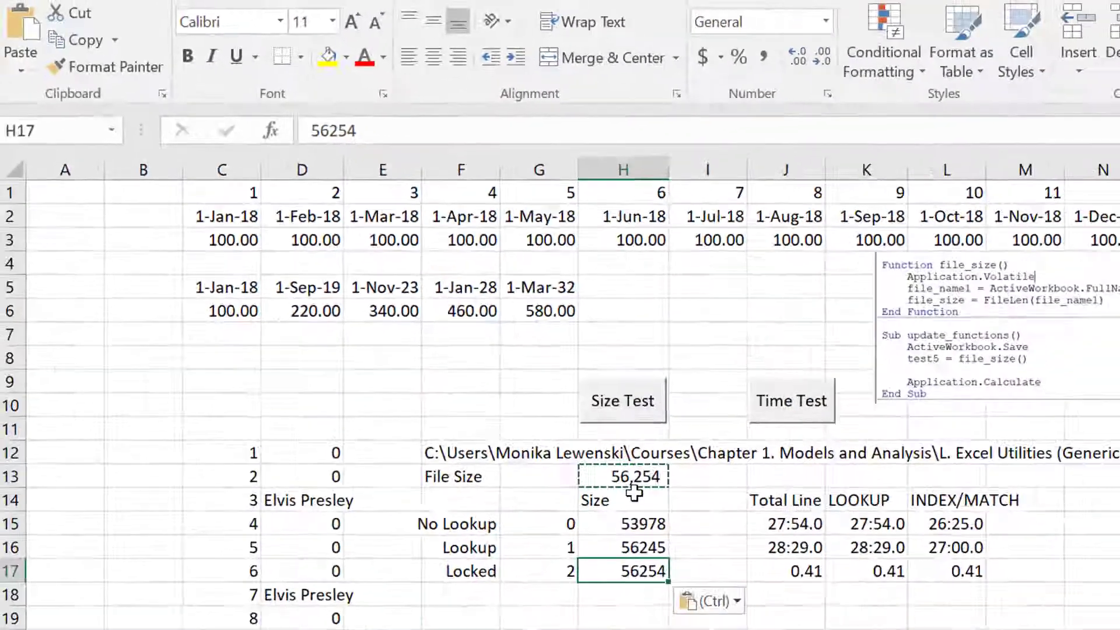
{"action": "key", "text": "Up"}
{"action": "key", "text": "Up"}
{"action": "key", "text": "Down"}
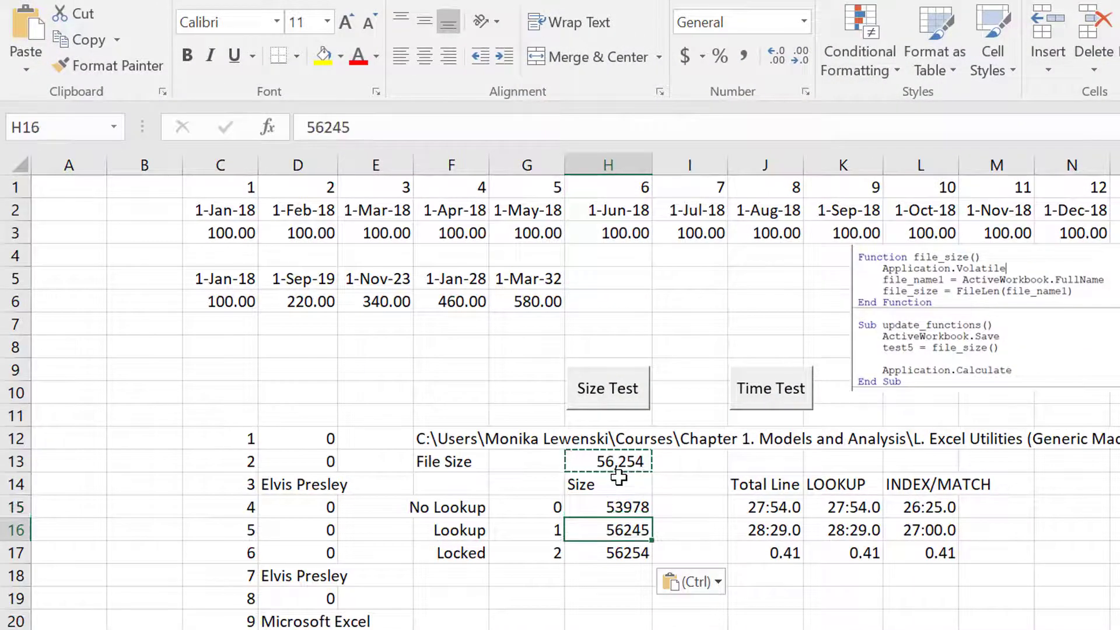
{"action": "key", "text": "Down"}
{"action": "key", "text": "Escape"}
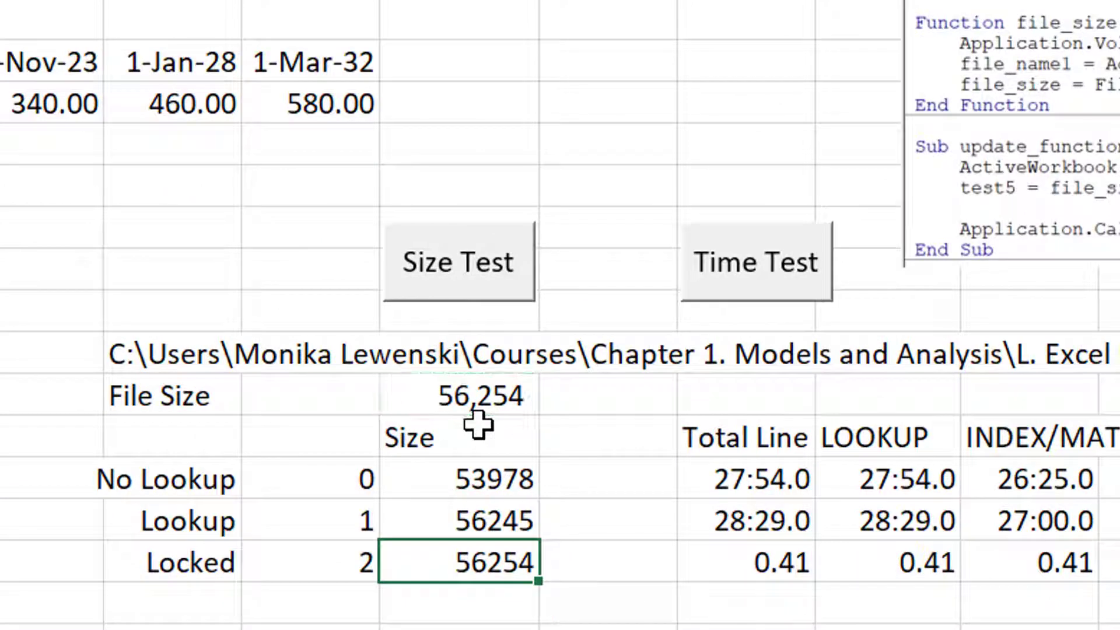
Step: Run the size test once more with the locked-range LOOKUP formulas still in row 3
{"action": "key", "text": "Up"}
{"action": "key", "text": "Up"}
{"action": "key", "text": "Up"}
{"action": "key", "text": "Up"}
{"action": "key", "text": "Up"}
{"action": "key", "text": "Up"}
{"action": "key", "text": "Up"}
{"action": "key", "text": "Up"}
{"action": "key", "text": "Up"}
{"action": "key", "text": "Up"}
{"action": "key", "text": "Up"}
{"action": "key", "text": "Down"}
{"action": "key", "text": "Down"}
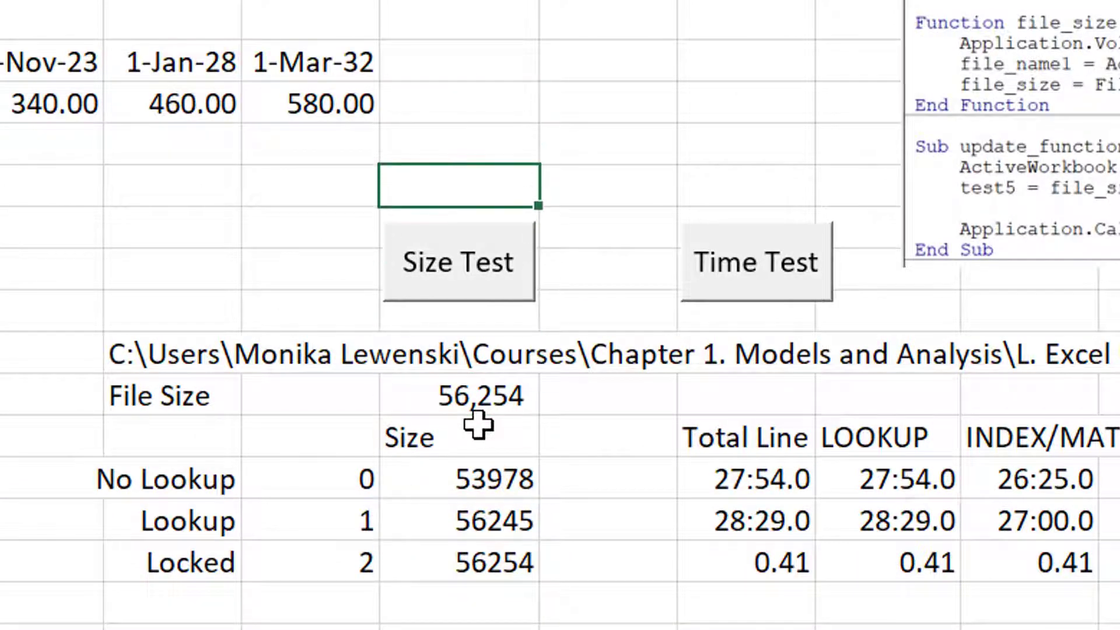
{"action": "left_click", "coordinate": [465, 244]}
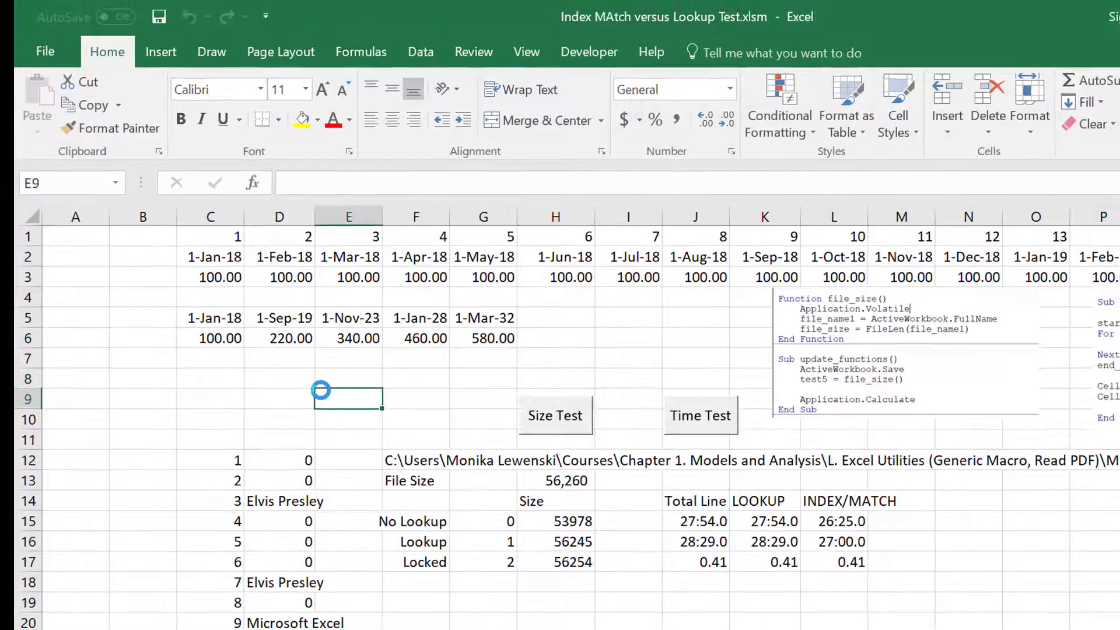
Step: In File Explorer, open the Lookup Test folder inside Courses, Chapter 1. Models and Analysis, L. Excel Utilities, Model Size
{"action": "left_click", "coordinate": [44, 51]}
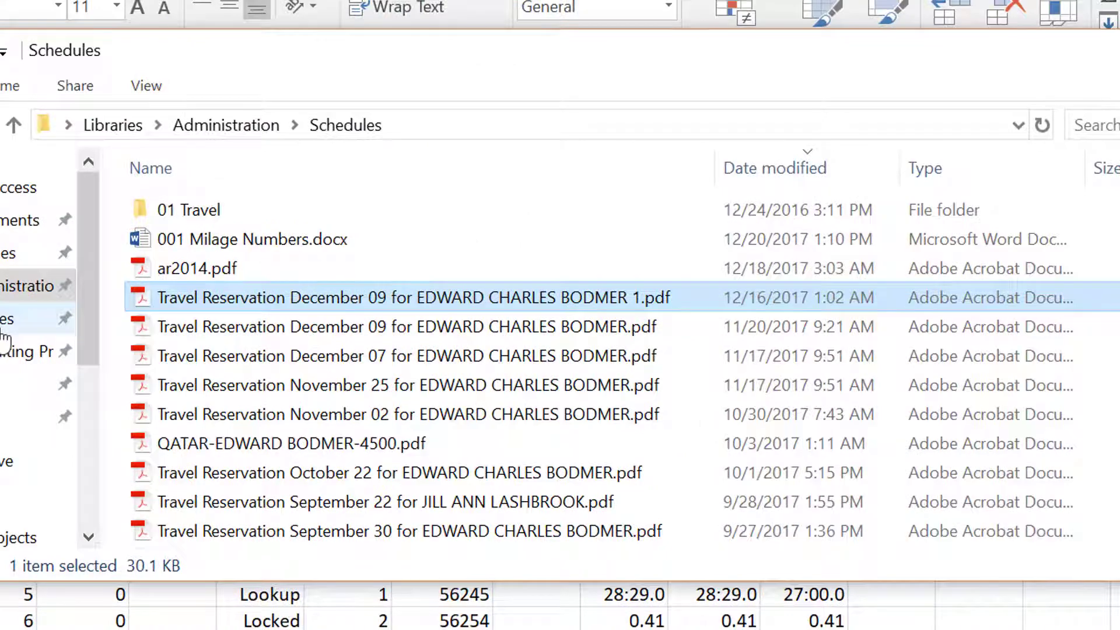
{"action": "left_click", "coordinate": [5, 326]}
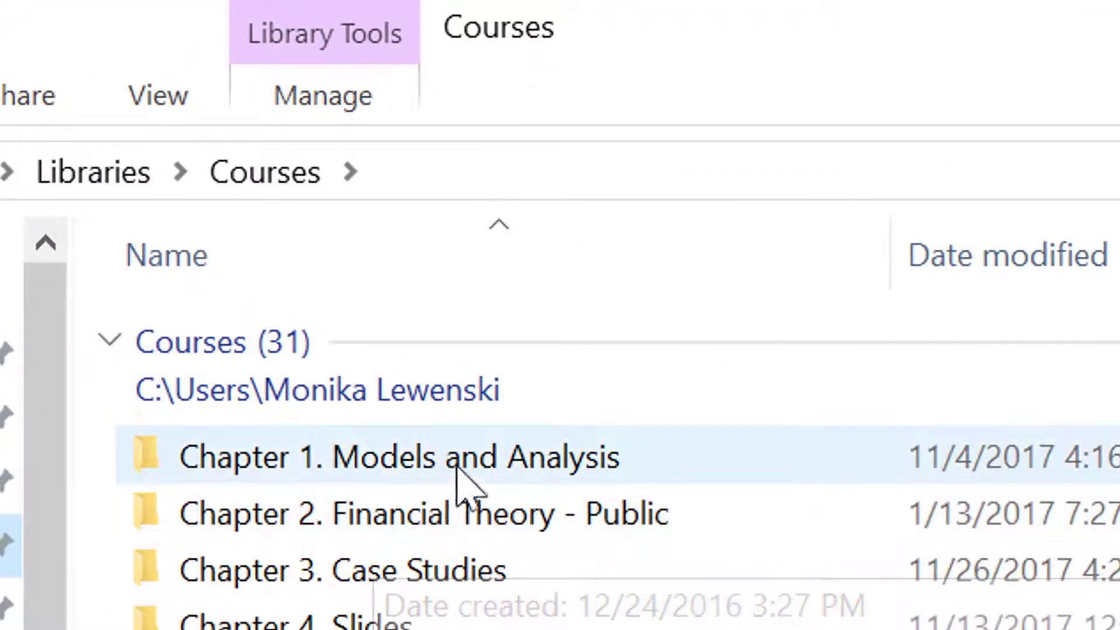
{"action": "double_click", "coordinate": [471, 455]}
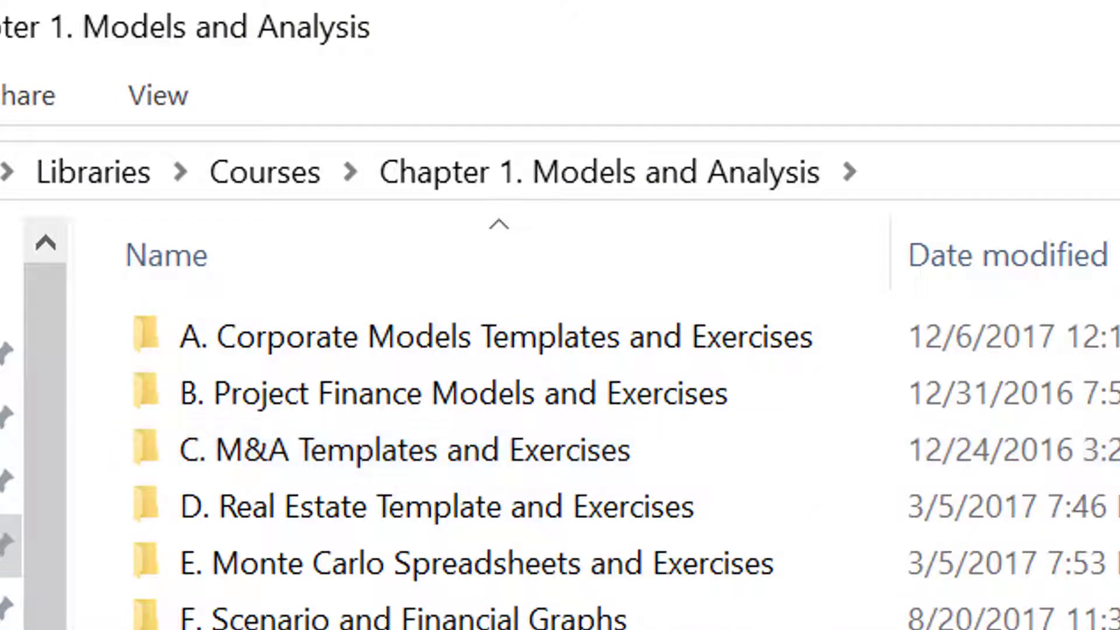
{"action": "double_click", "coordinate": [408, 629]}
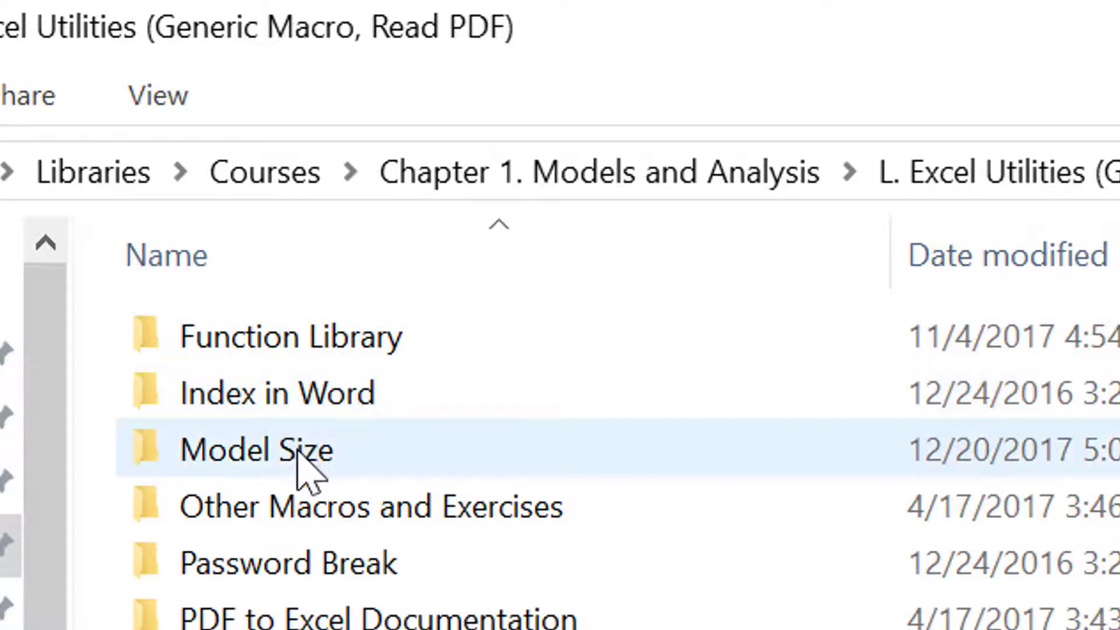
{"action": "double_click", "coordinate": [298, 453]}
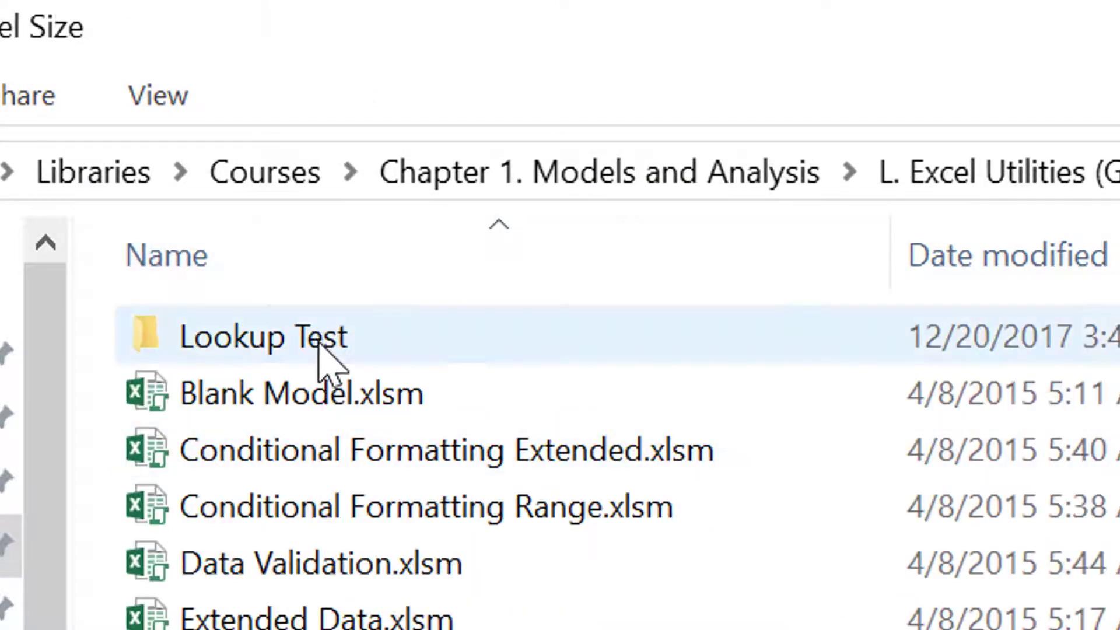
{"action": "left_click", "coordinate": [319, 349]}
{"action": "double_click", "coordinate": [321, 347]}
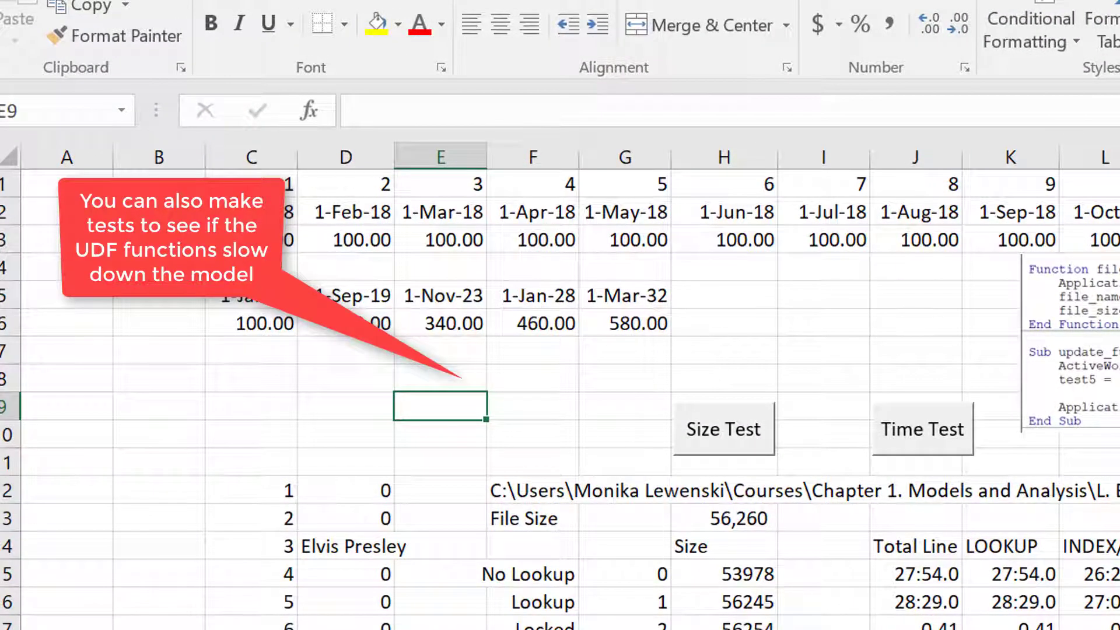
Step: Switch to the PowerPoint presentation and look through the slides from slide 24 to slide 36 on different time lines
{"action": "left_click", "coordinate": [1105, 629]}
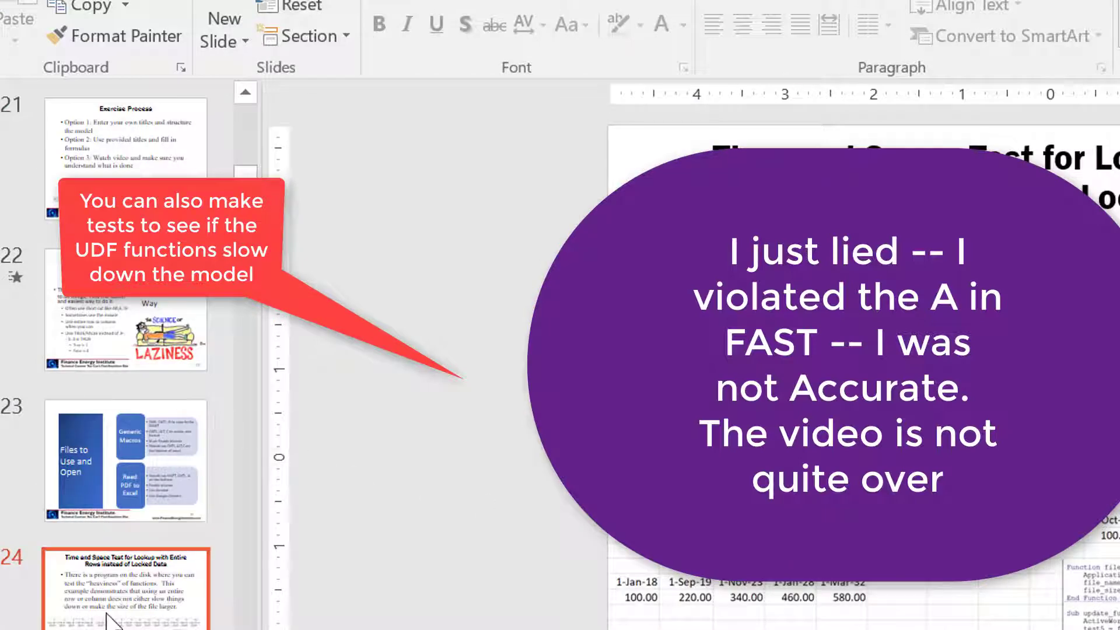
{"action": "key", "text": "Down"}
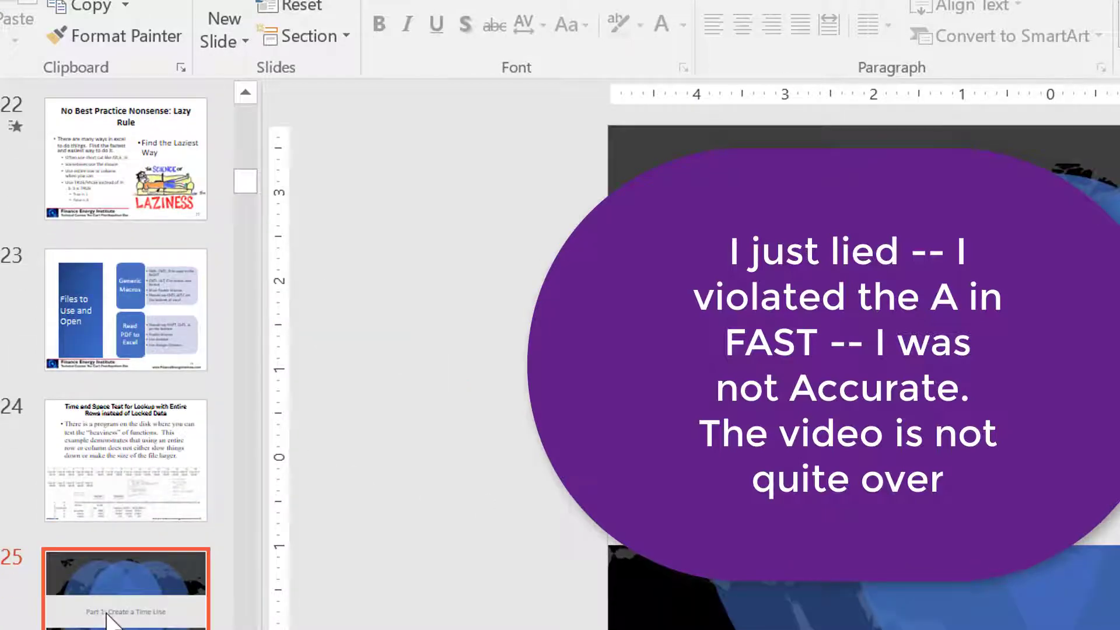
{"action": "key", "text": "Down"}
{"action": "key", "text": "Down"}
{"action": "key", "text": "Down"}
{"action": "key", "text": "Down"}
{"action": "key", "text": "Down"}
{"action": "key", "text": "Down"}
{"action": "key", "text": "Down"}
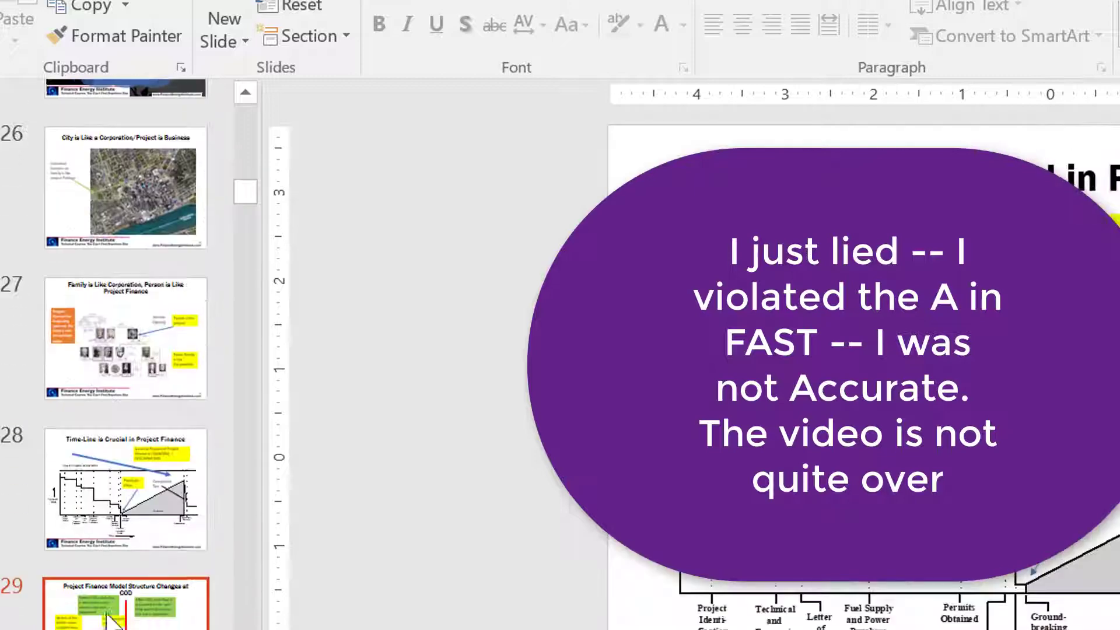
{"action": "key", "text": "Up"}
{"action": "key", "text": "Up"}
{"action": "key", "text": "Down"}
{"action": "key", "text": "Down"}
{"action": "key", "text": "Down"}
{"action": "key", "text": "Down"}
{"action": "key", "text": "Down"}
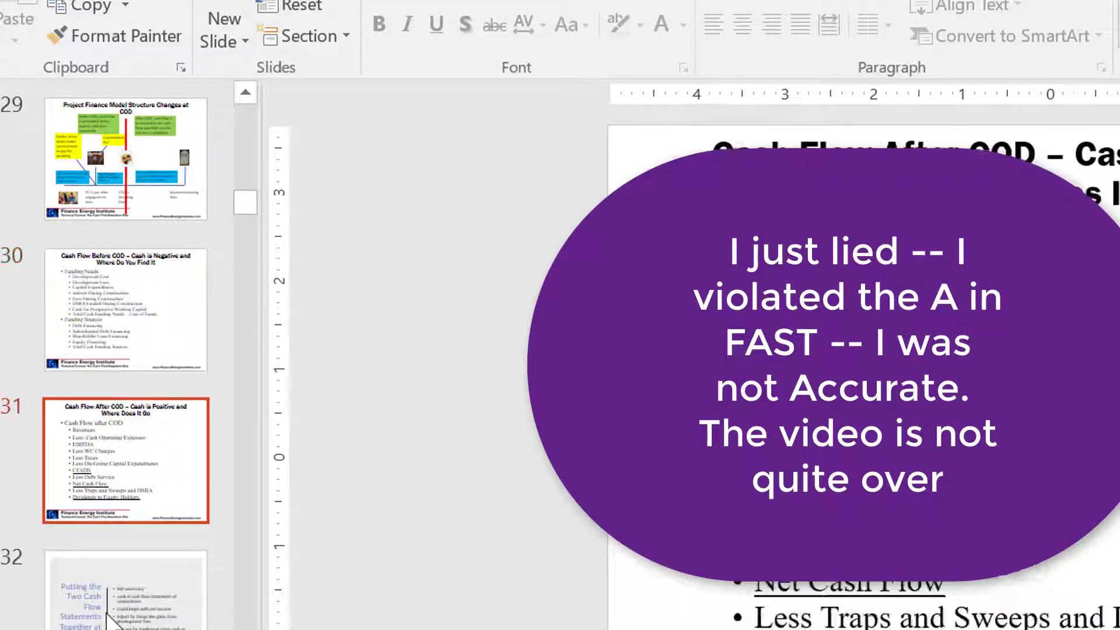
{"action": "key", "text": "Down"}
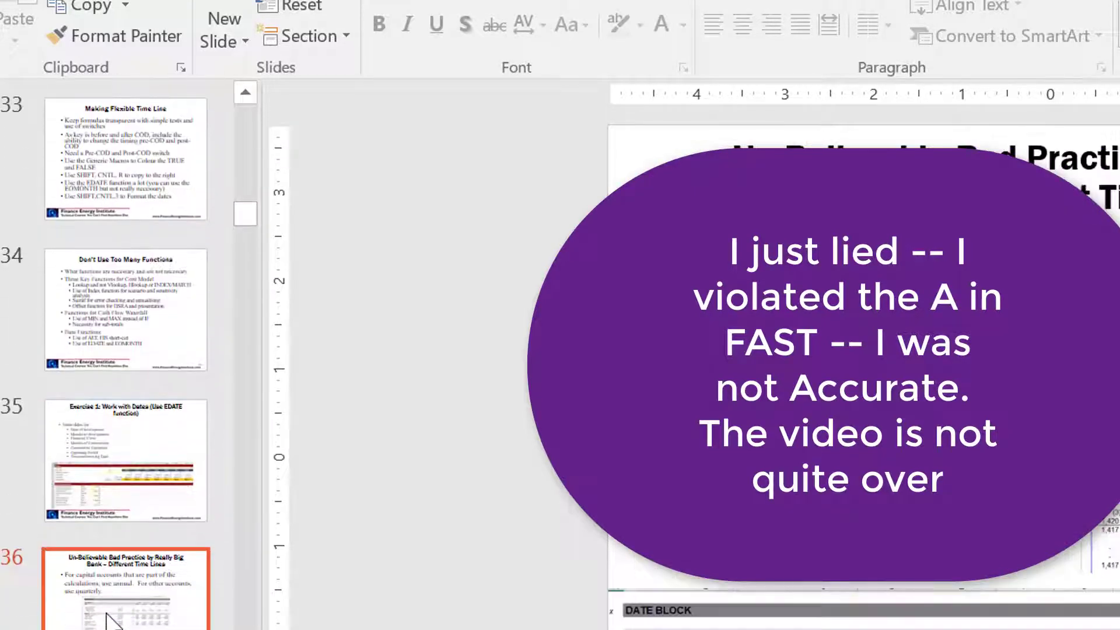
{"action": "key", "text": "Down"}
{"action": "key", "text": "Up"}
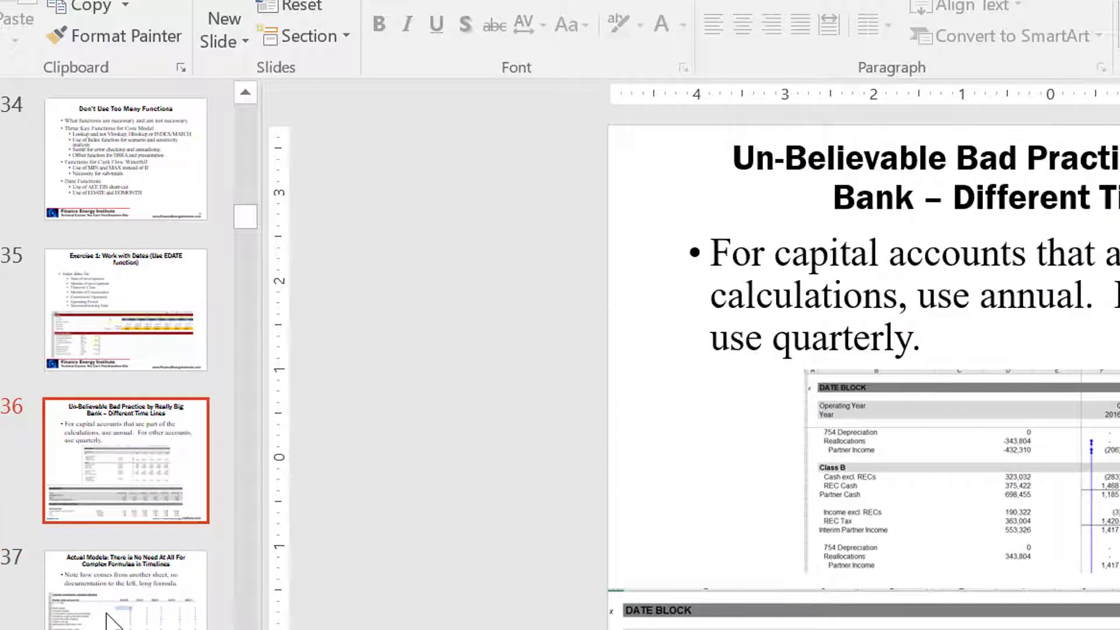